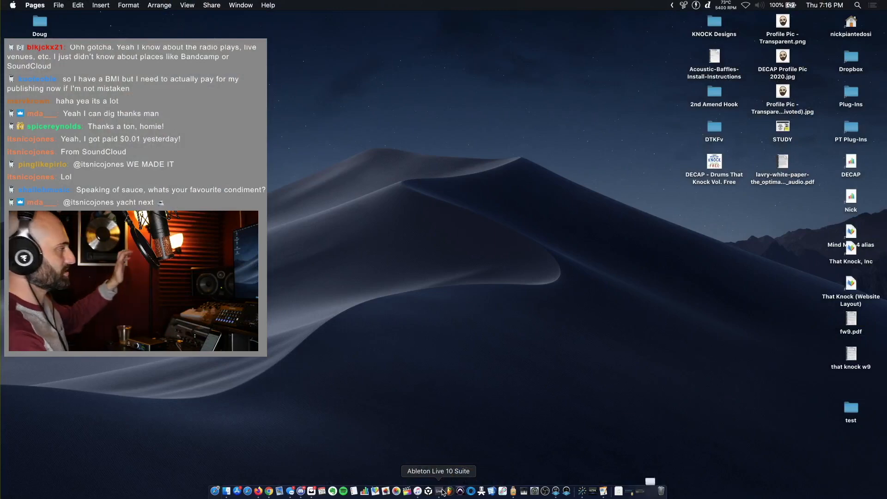
# Open Ableton Live, place the ABC Drum Loop and the Ascension Flute Reese Loop on separate tracks from bar 1, and play them
pyautogui.click(442, 492)
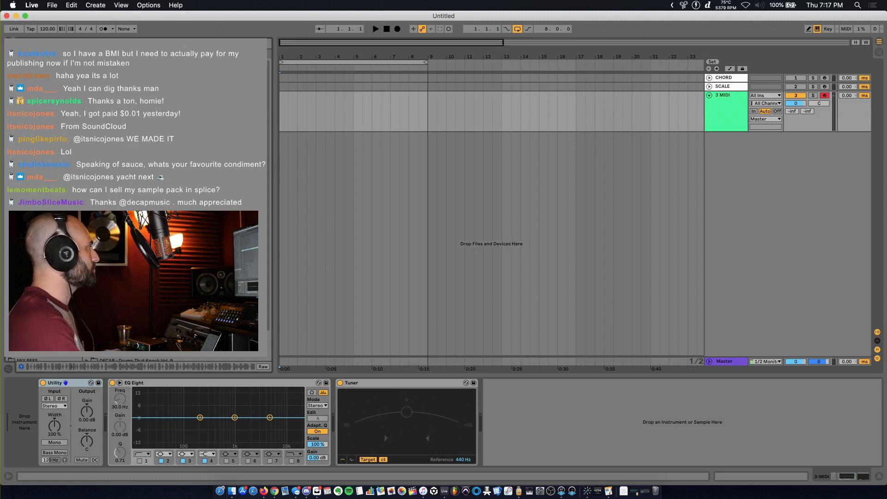
pyautogui.moveTo(162, 153); pyautogui.dragTo(287, 149)
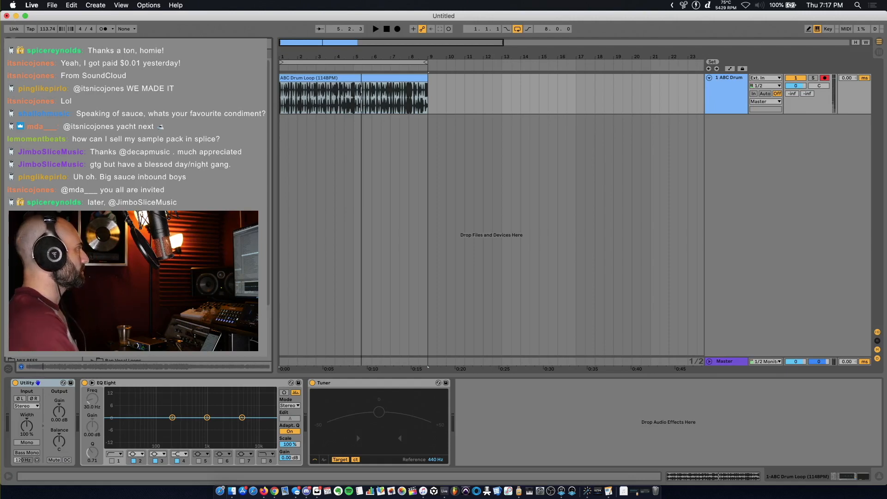
pyautogui.press('space')
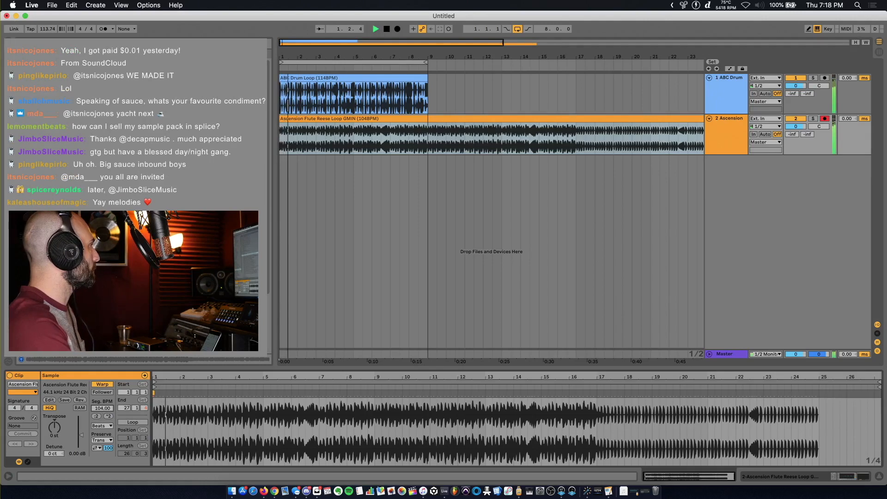
# Set the project tempo to 114 BPM
pyautogui.click(45, 28)
pyautogui.write('114')
pyautogui.press('Return')
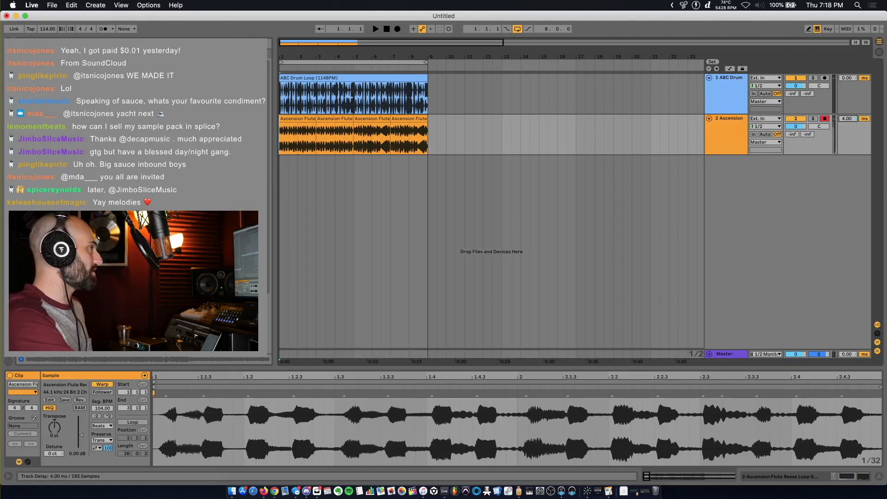
# Play both loops while raising the Ascension track's delay to 27 ms
pyautogui.press('space')
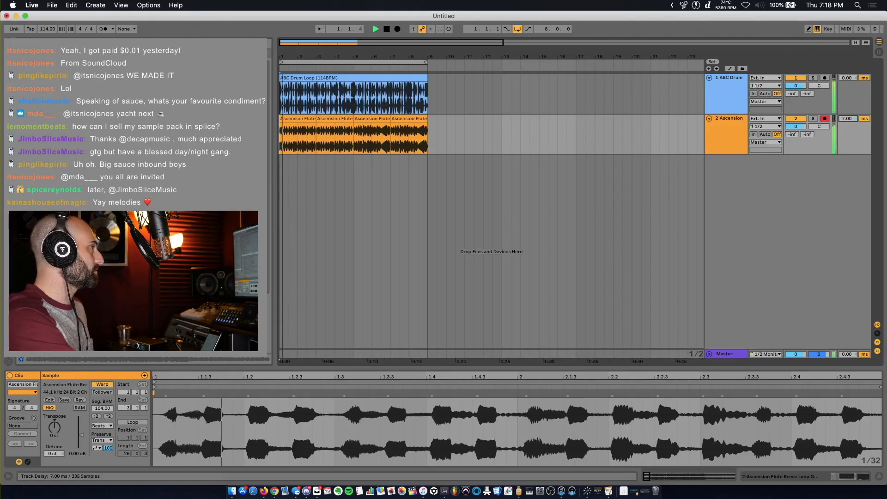
pyautogui.moveTo(847, 119); pyautogui.dragTo(848, 112)
pyautogui.press('space')
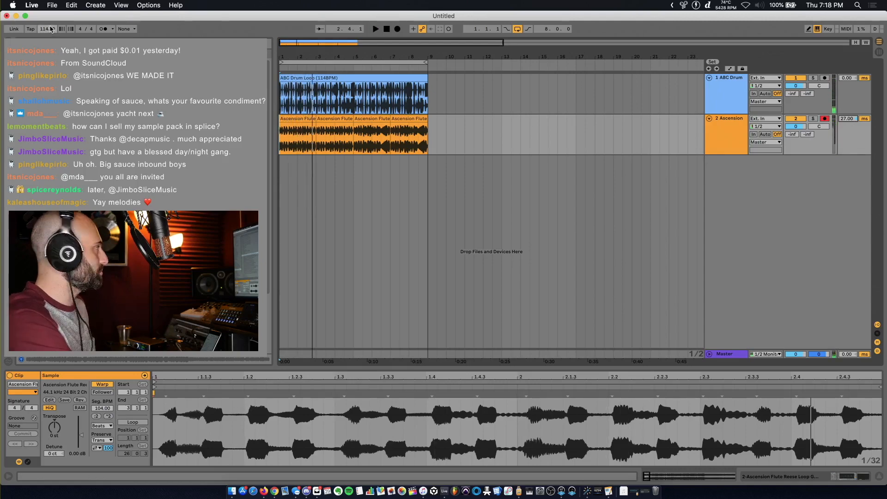
# Lower the project tempo to 108 BPM and raise the Ascension track's delay to 29 ms
pyautogui.moveTo(51, 29); pyautogui.dragTo(51, 30)
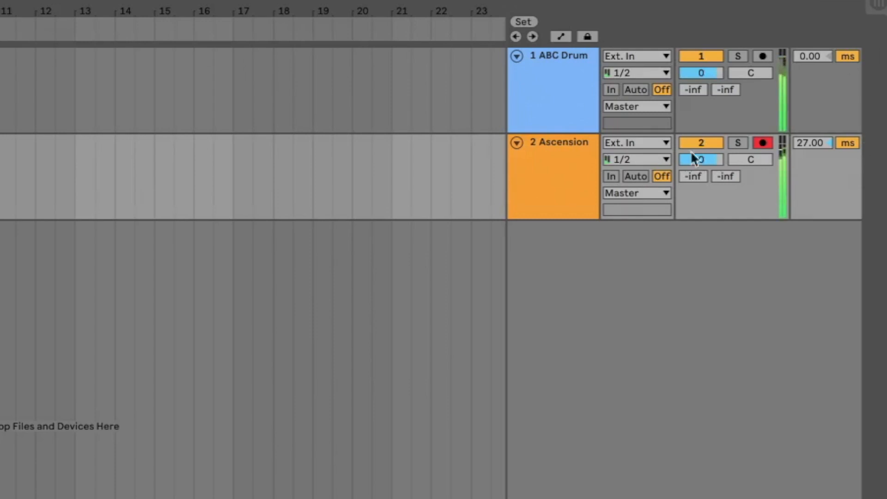
pyautogui.moveTo(816, 143); pyautogui.dragTo(816, 141)
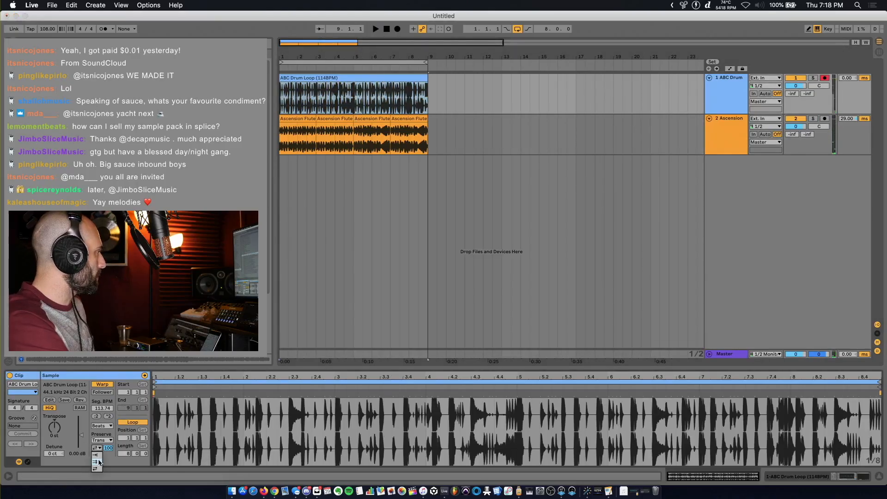
# Turn off transient looping in the ABC Drum Loop clip's Beats warp settings and play both loops
pyautogui.press('space')
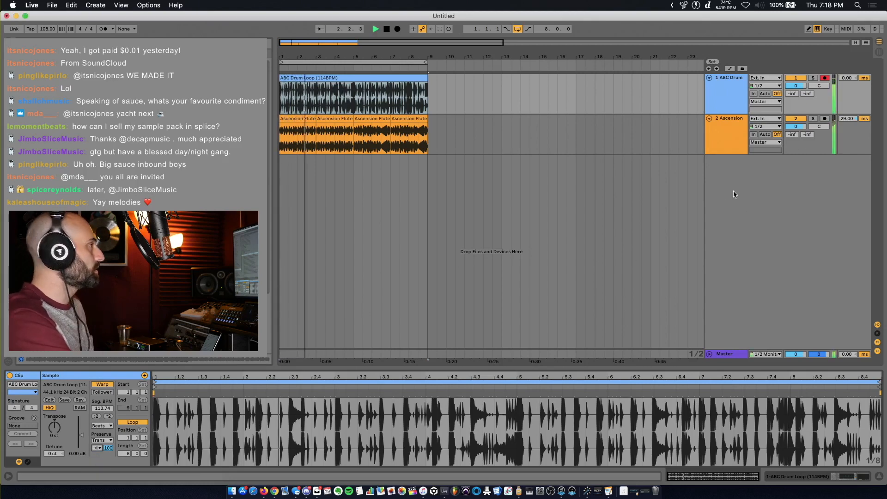
pyautogui.press('space')
# Try the Ascension track with its delay reset to 0 ms and play both loops for comparison
pyautogui.click(857, 119)
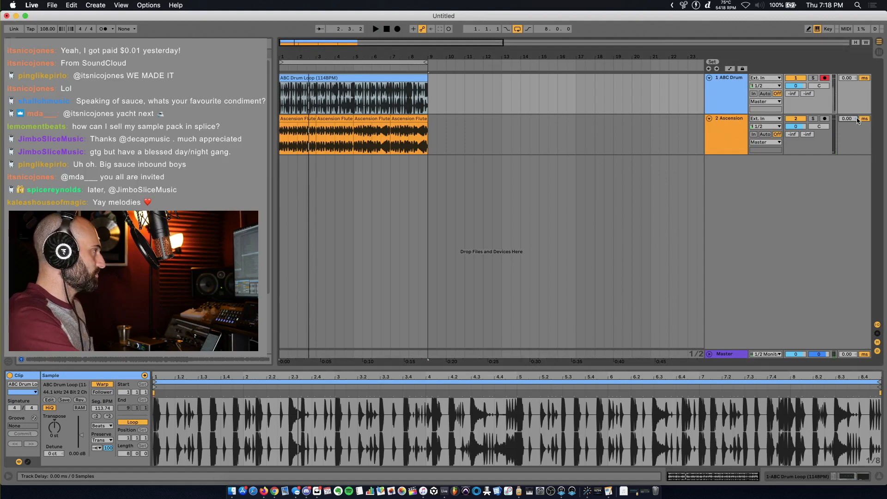
pyautogui.press('space')
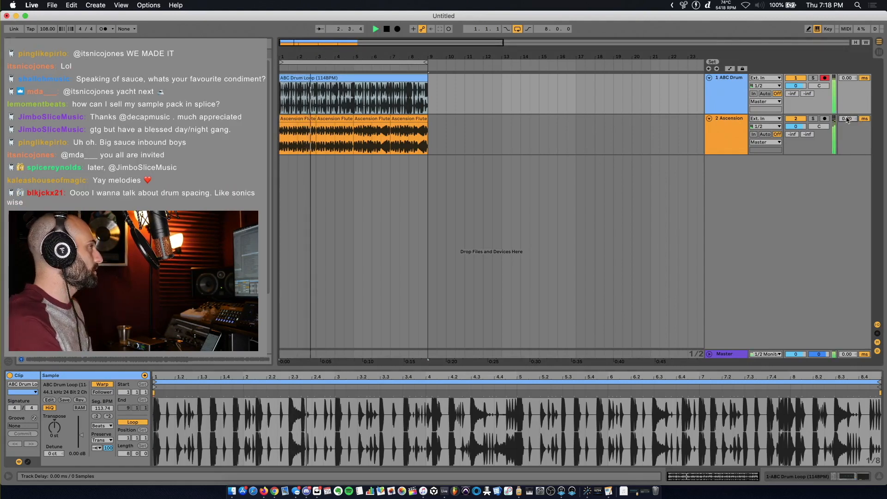
pyautogui.press('space')
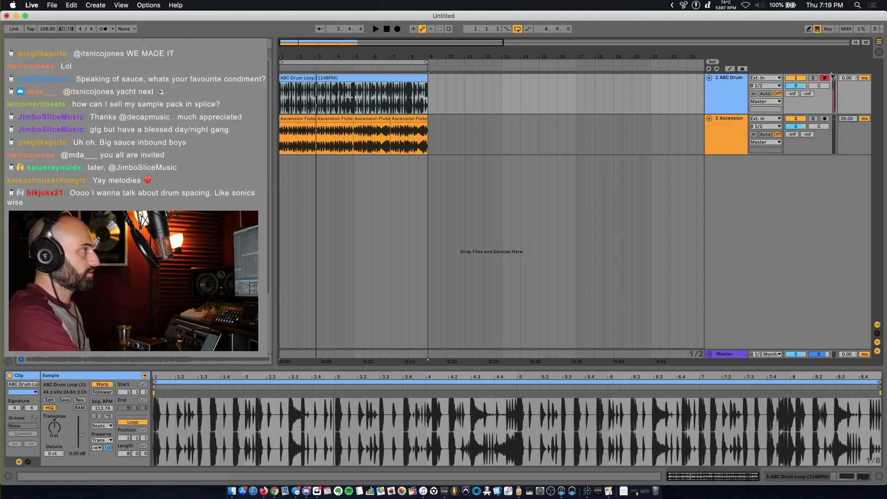
# Play both loops with the Ascension track delayed, and fine-tune its delay to 26 ms
pyautogui.press('space')
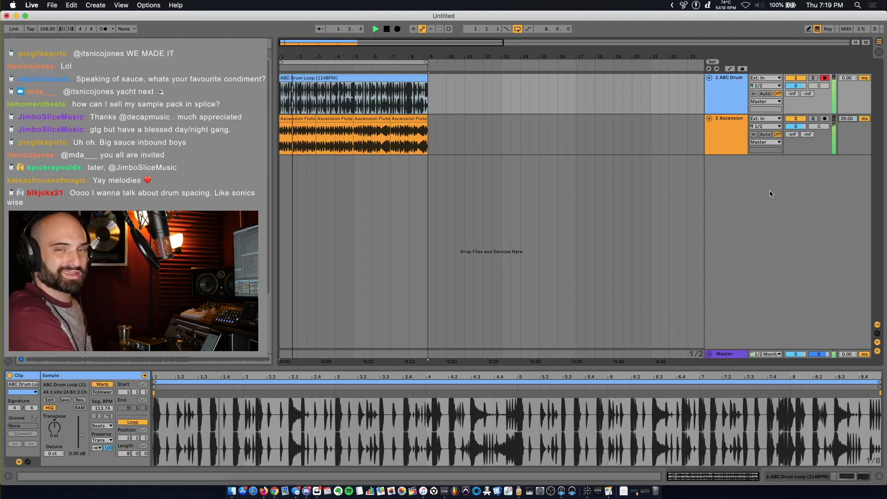
pyautogui.moveTo(848, 119); pyautogui.dragTo(850, 122)
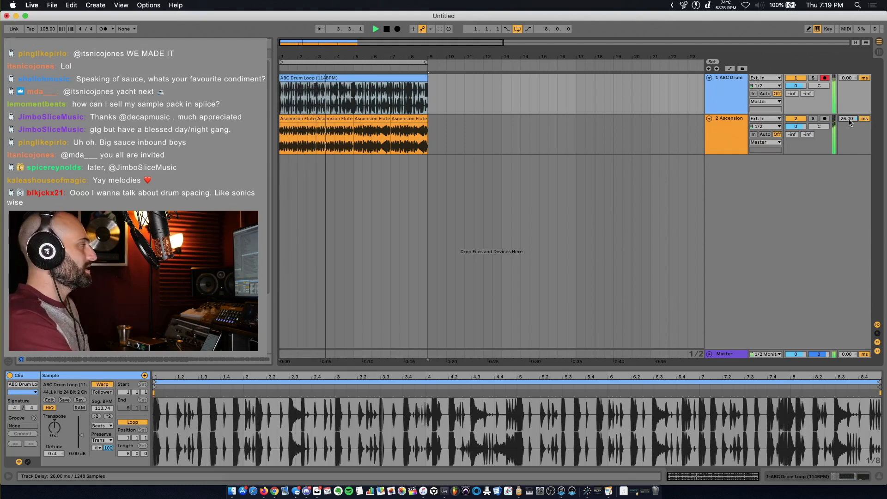
pyautogui.press('space')
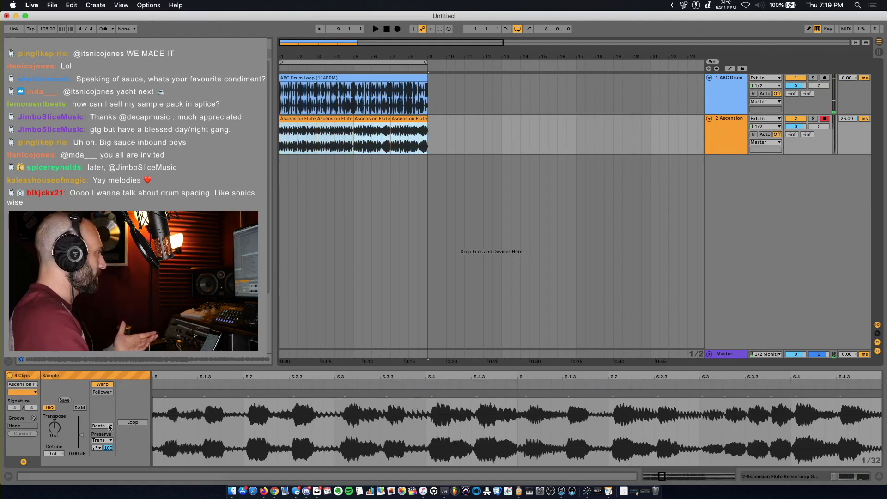
# Try the Complex warp mode on the four Ascension flute clips and return them to Beats
pyautogui.click(109, 426)
pyautogui.click(110, 462)
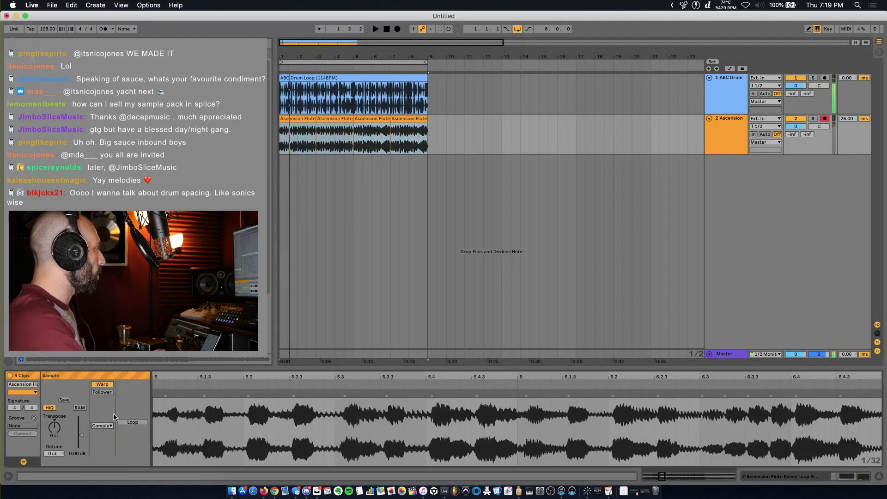
pyautogui.click(109, 426)
pyautogui.click(108, 434)
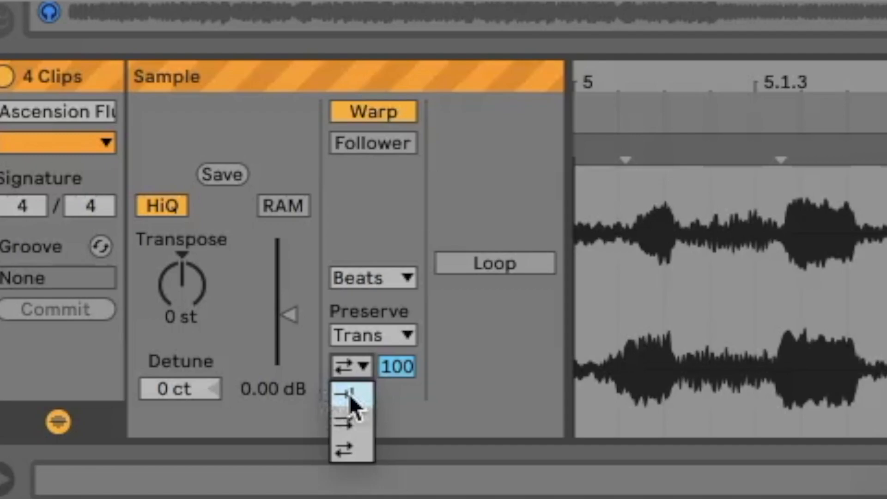
# Turn off transient looping for the four Ascension clips, reduce their transient envelope to 33, and play the result
pyautogui.click(96, 456)
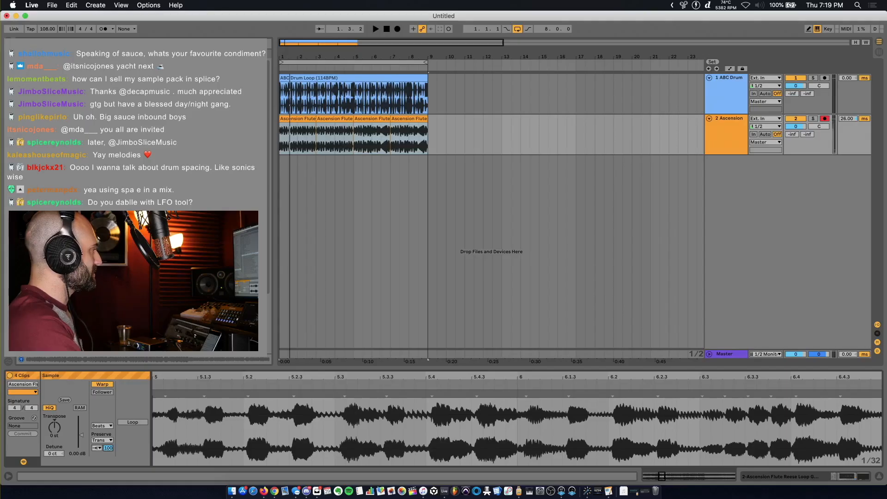
pyautogui.moveTo(108, 448); pyautogui.dragTo(108, 476)
pyautogui.press('space')
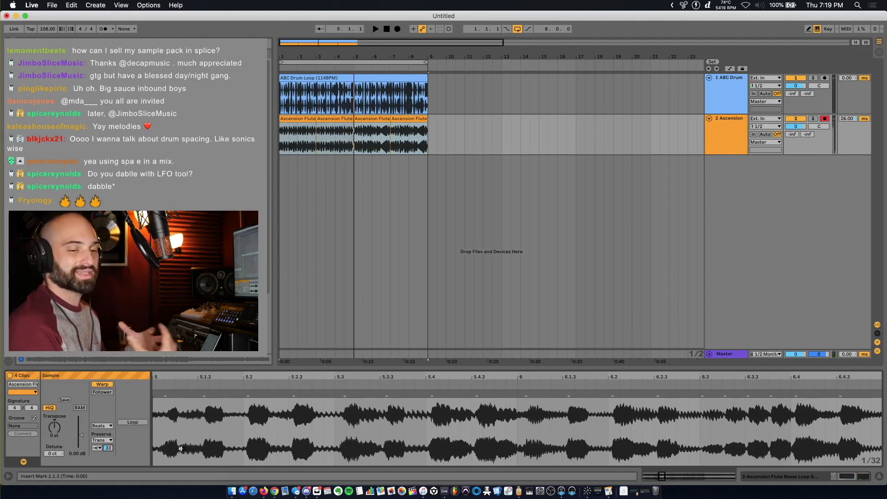
pyautogui.press('space')
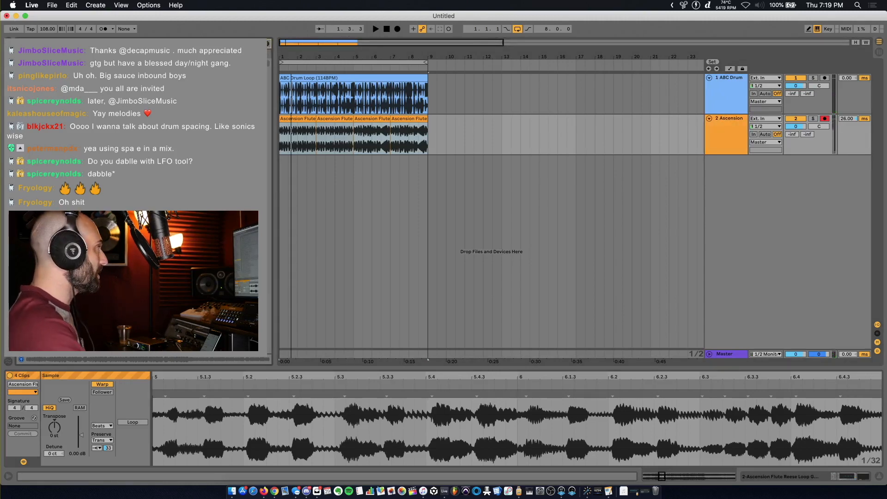
# Try a Reverb on the Ascension track with a 1.68 s decay time and adjusted Dry/Wet, and delete it
pyautogui.press('Return')
pyautogui.press('space')
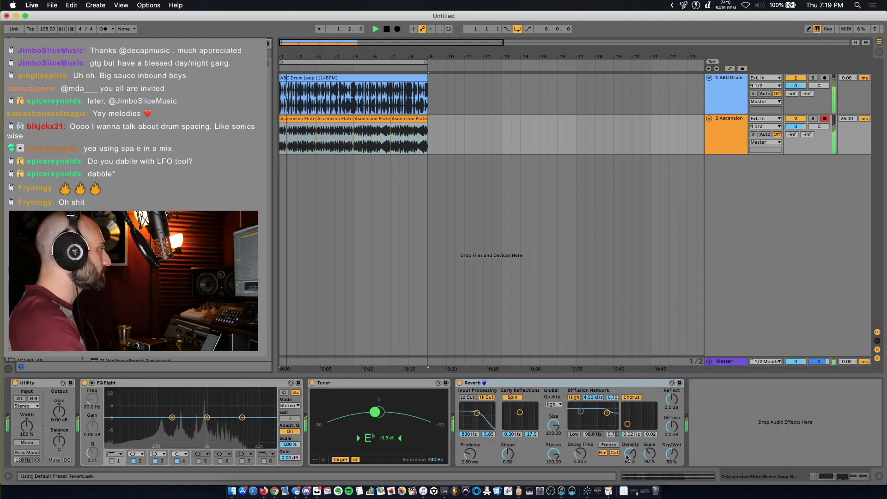
pyautogui.moveTo(580, 454); pyautogui.dragTo(580, 446)
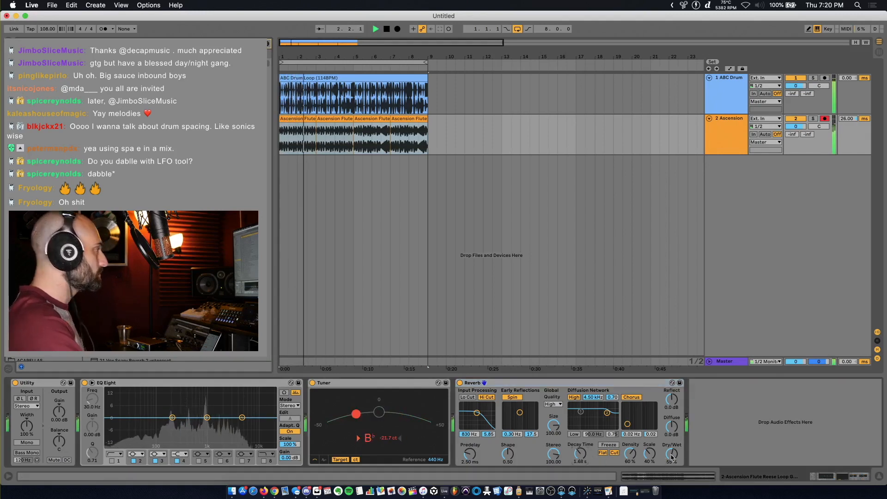
pyautogui.moveTo(669, 453); pyautogui.dragTo(670, 451)
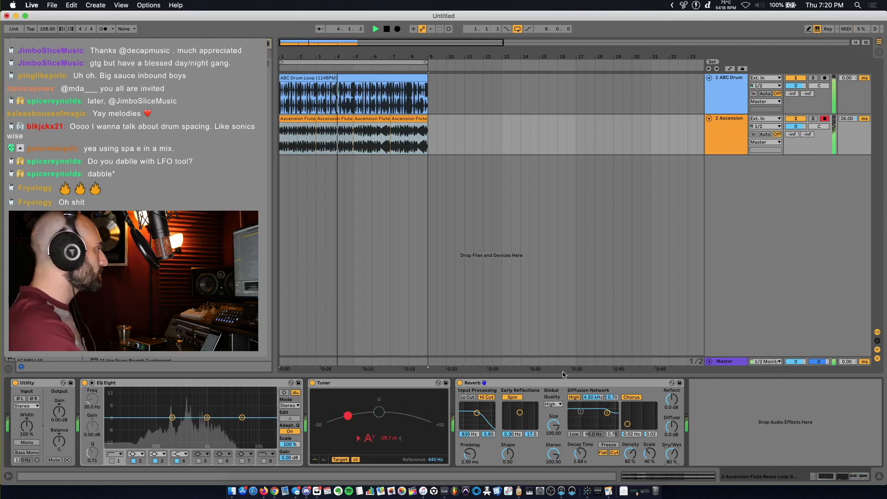
pyautogui.press('space')
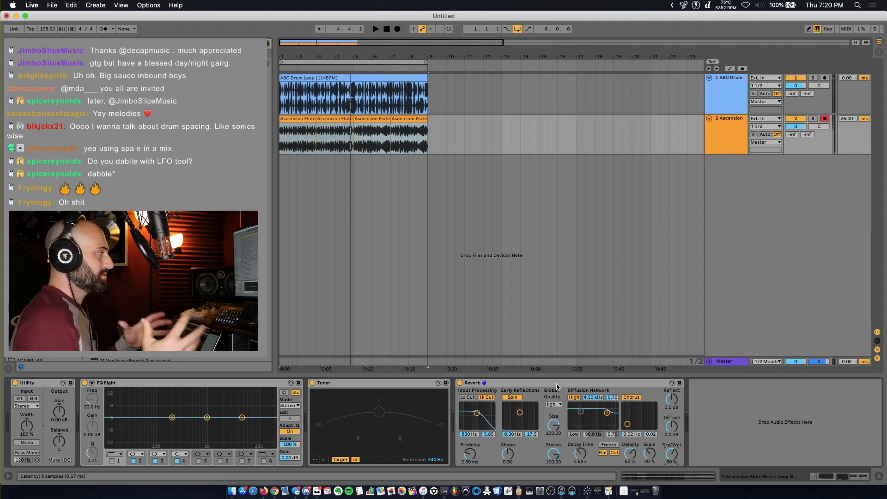
pyautogui.click(558, 388)
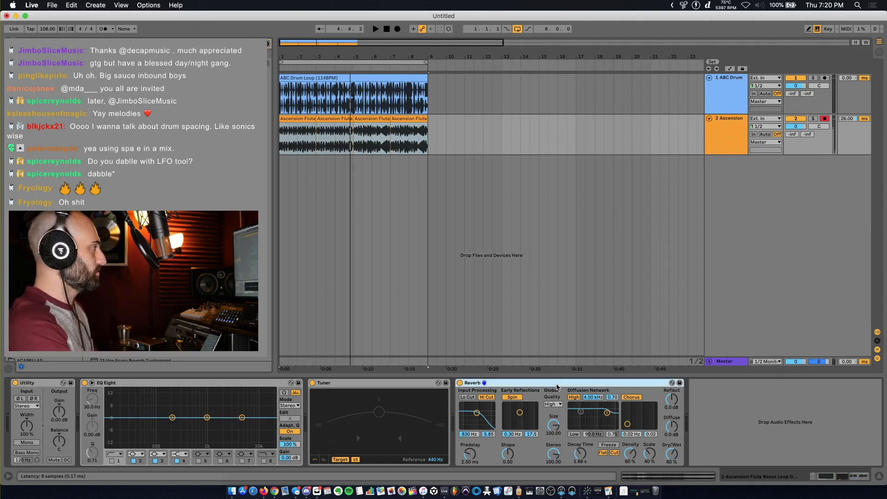
# Set the four Ascension clips to Complex warp mode and reset the track's delay to 0 ms
pyautogui.hotkey('shift', 'Tab')
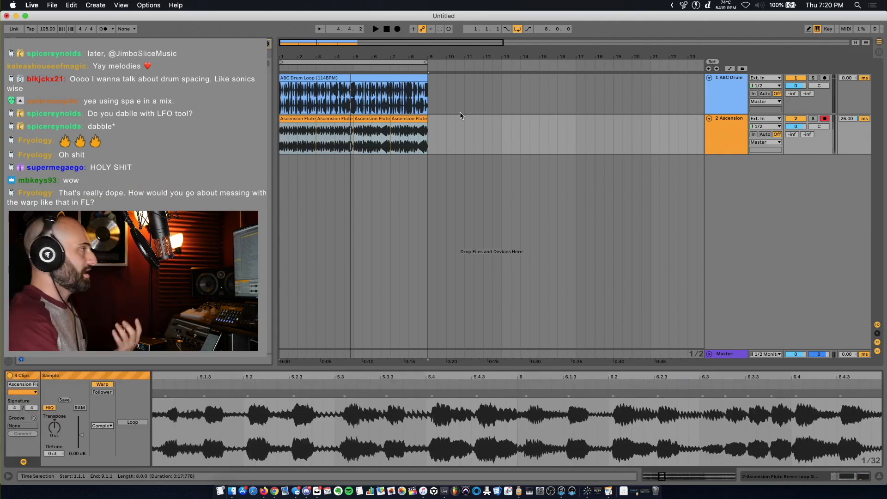
pyautogui.click(856, 118)
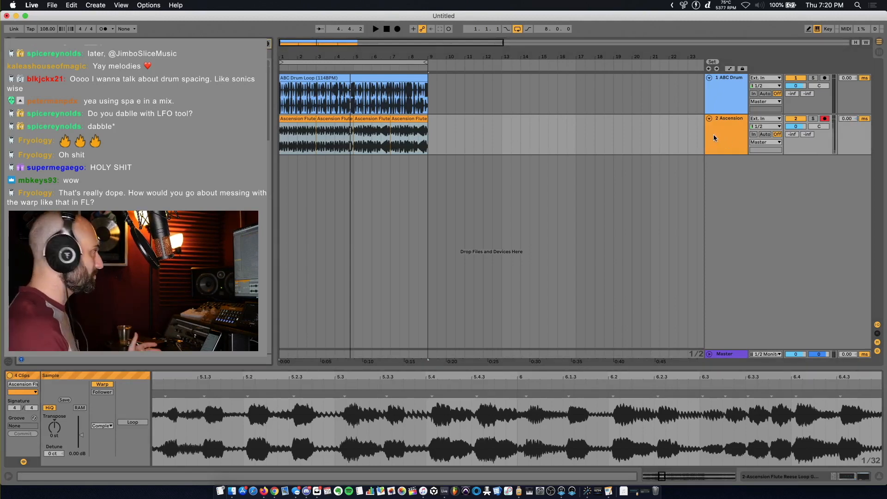
# Insert HalfTime on the Ascension track with its mix at 73%, and lower the track volume to -1.7 dB during playback
pyautogui.hotkey('shift', 'Tab')
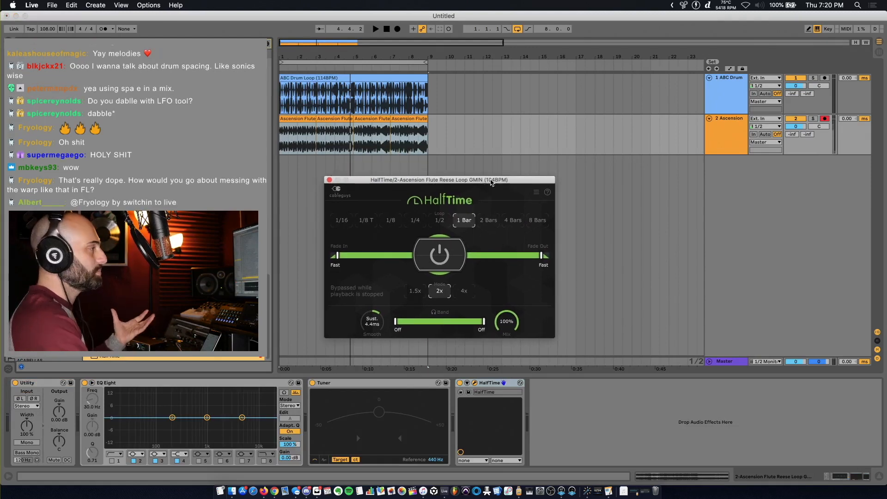
pyautogui.press('space')
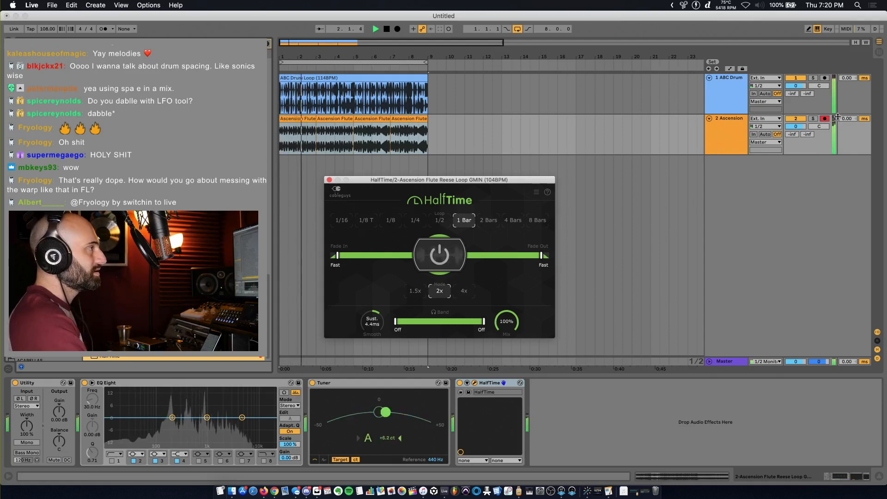
pyautogui.moveTo(796, 126); pyautogui.dragTo(796, 129)
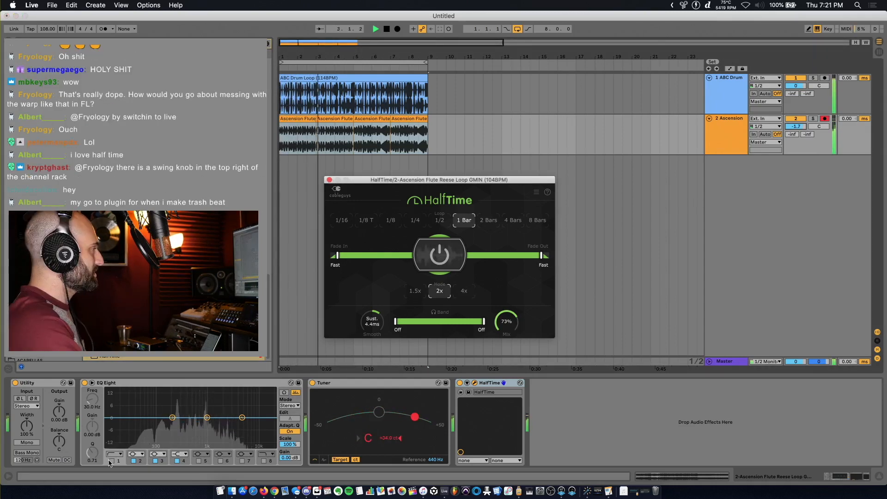
# Enable the low-cut band 1 in the Ascension track's EQ Eight and set it to about 267 Hz
pyautogui.click(112, 462)
pyautogui.moveTo(130, 426); pyautogui.dragTo(178, 426)
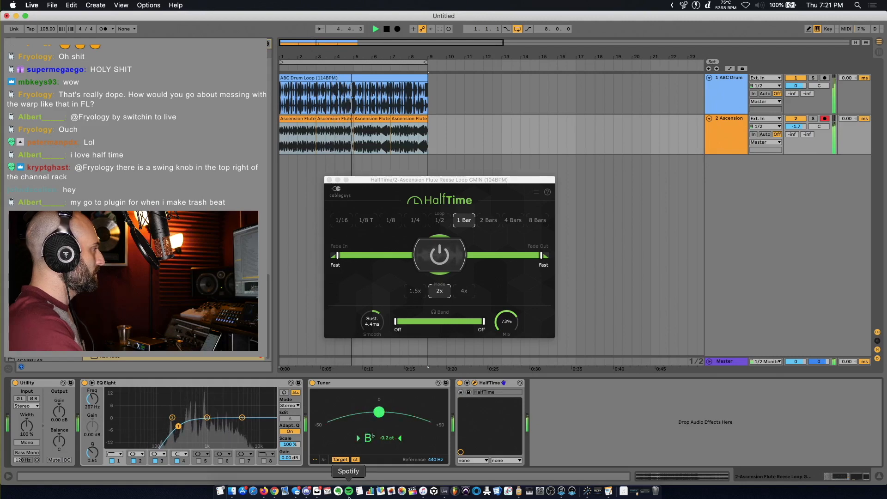
pyautogui.press('space')
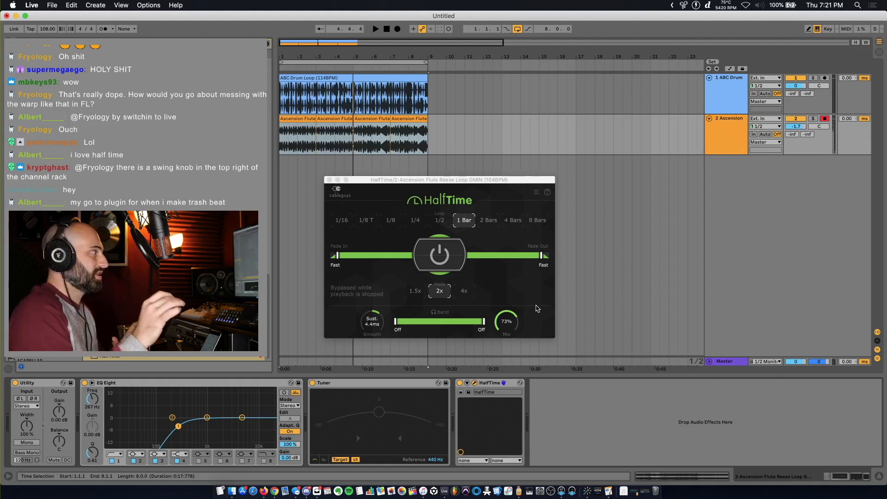
# Close the HalfTime window, add Looperator to the Ascension track, and initialize it to an empty pattern
pyautogui.click(329, 179)
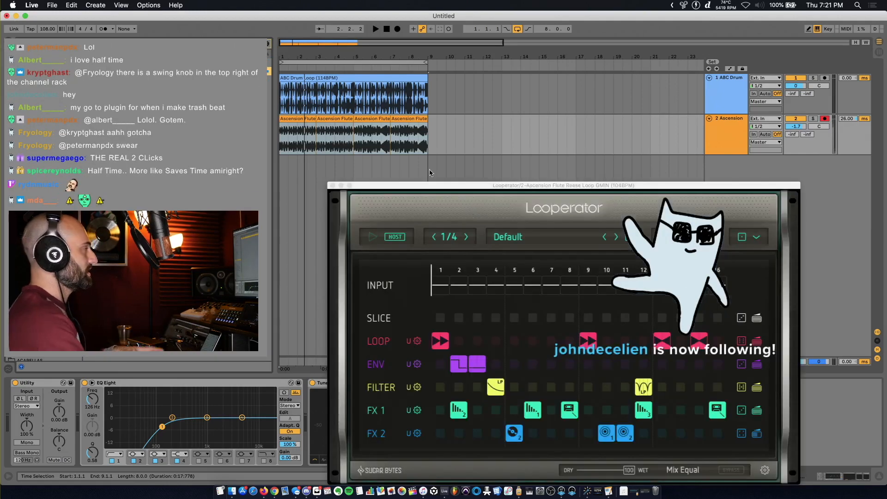
pyautogui.click(693, 148)
pyautogui.click(692, 170)
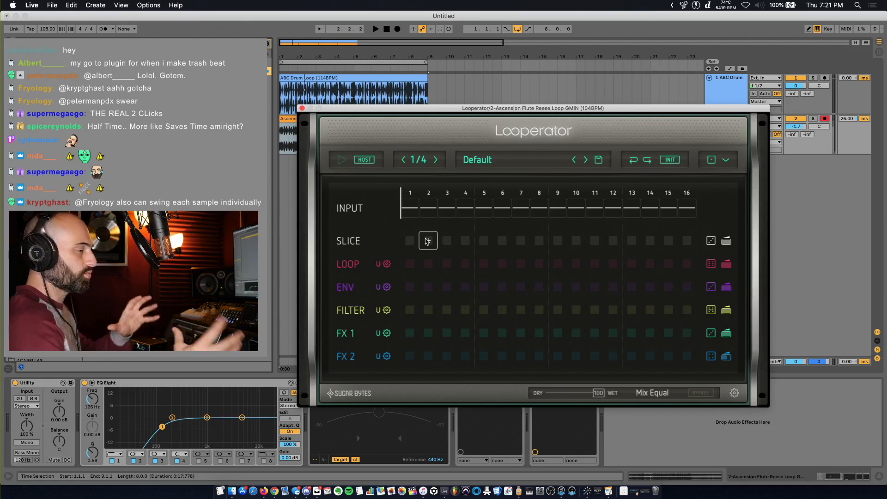
# Fill Looperator's slice row with slice 1 on steps 1 and 2, slice 3 on step 4, and slice 4 on step 7
pyautogui.click(410, 240)
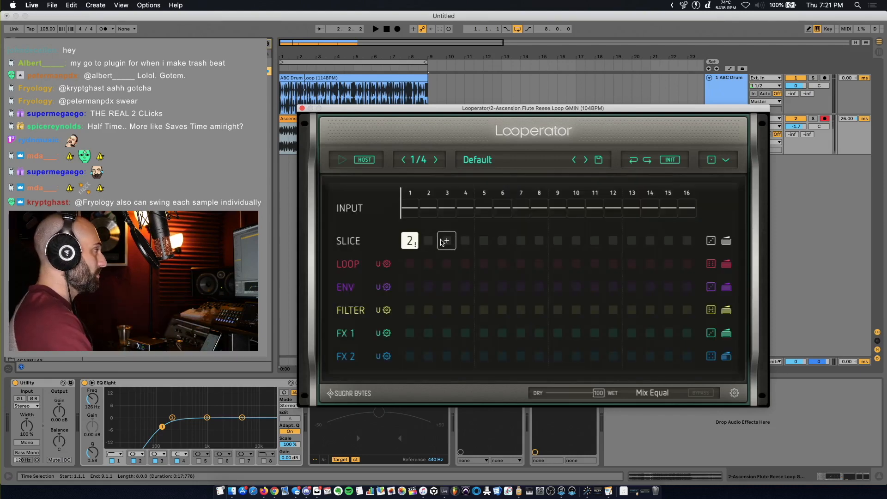
pyautogui.press('space')
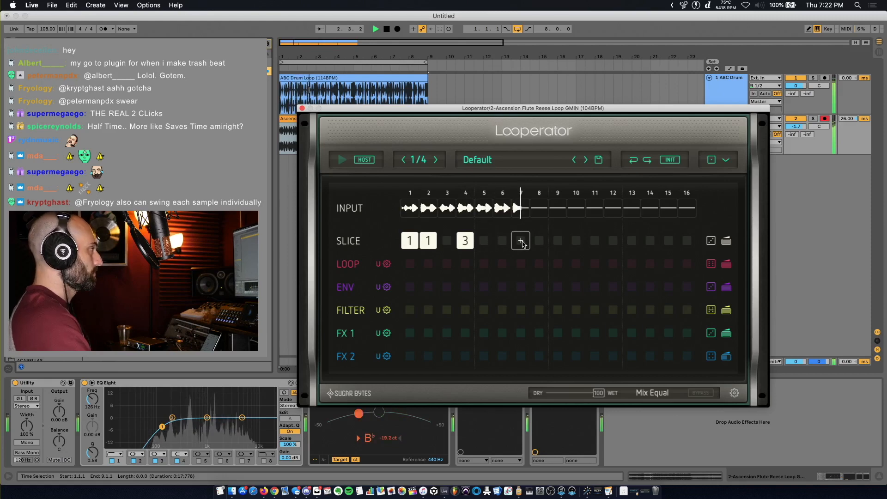
pyautogui.click(522, 241)
pyautogui.click(522, 241)
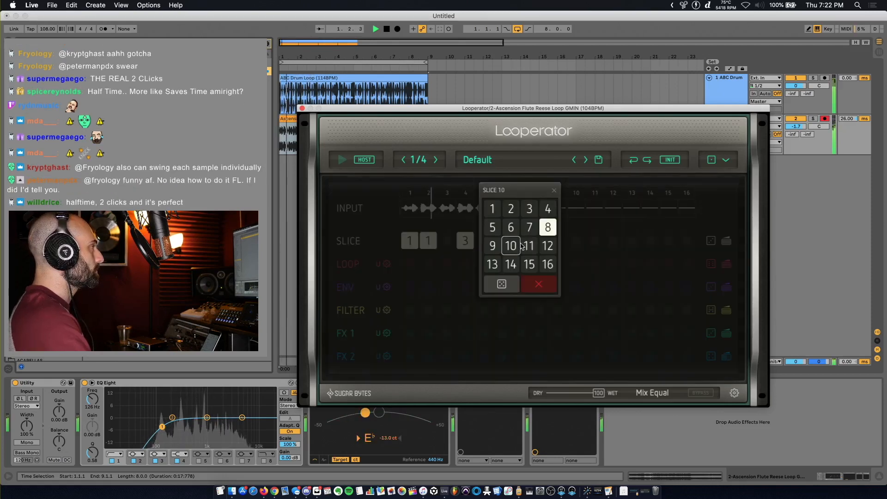
pyautogui.click(543, 211)
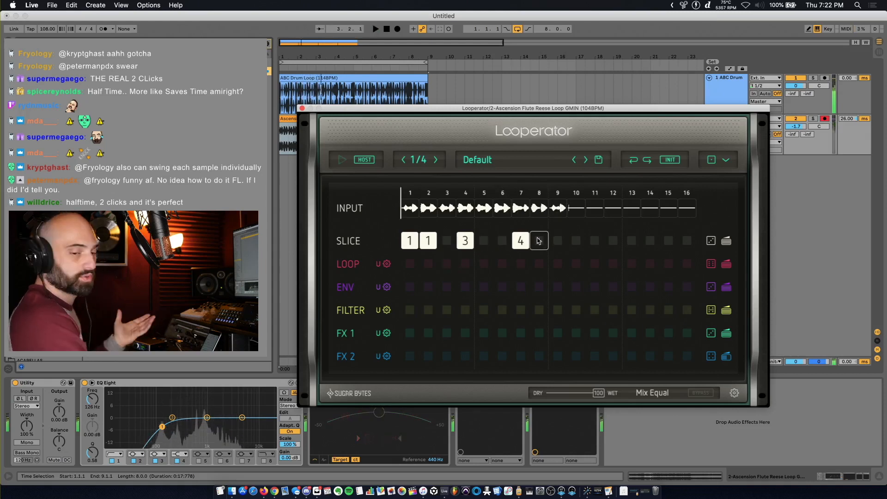
# Add a triple-repeat loop on step 2 and an 8x loop on step 7 of Looperator's loop row, auditioning during playback
pyautogui.click(429, 264)
pyautogui.press('space')
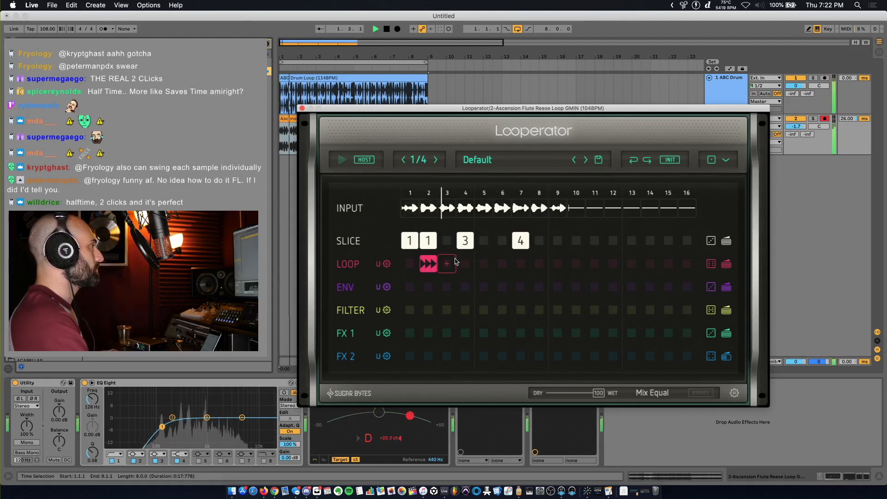
pyautogui.click(521, 263)
pyautogui.click(521, 264)
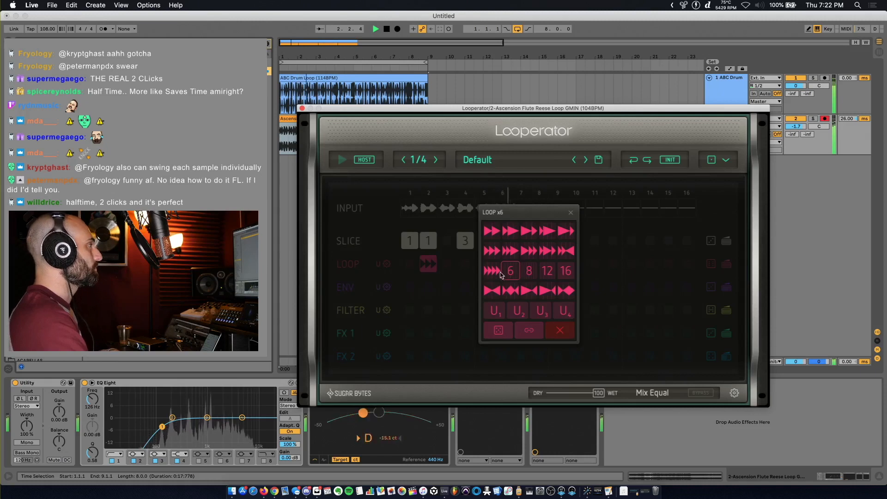
pyautogui.click(500, 272)
pyautogui.press('space')
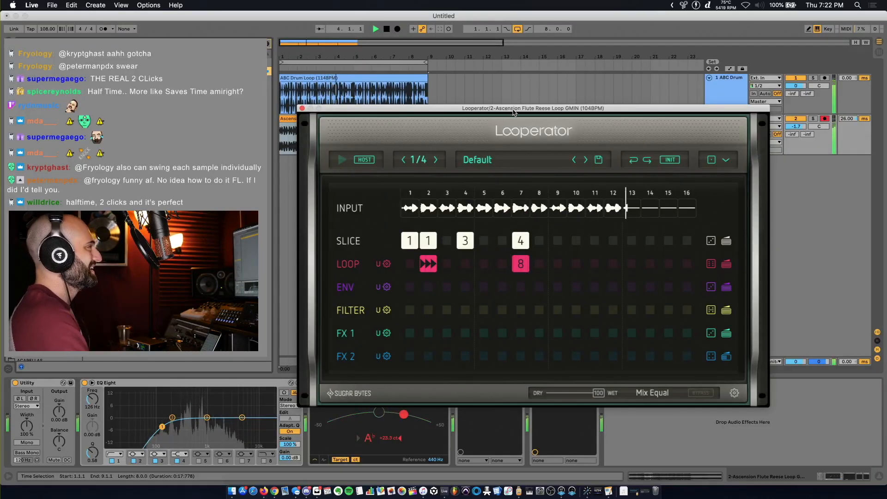
# Sequence Effectrix on the Ascension track with Loop on step 3, Vinyl on step 8 and Stretch on steps 13–14, then close and deactivate it
pyautogui.moveTo(514, 113); pyautogui.dragTo(560, 145)
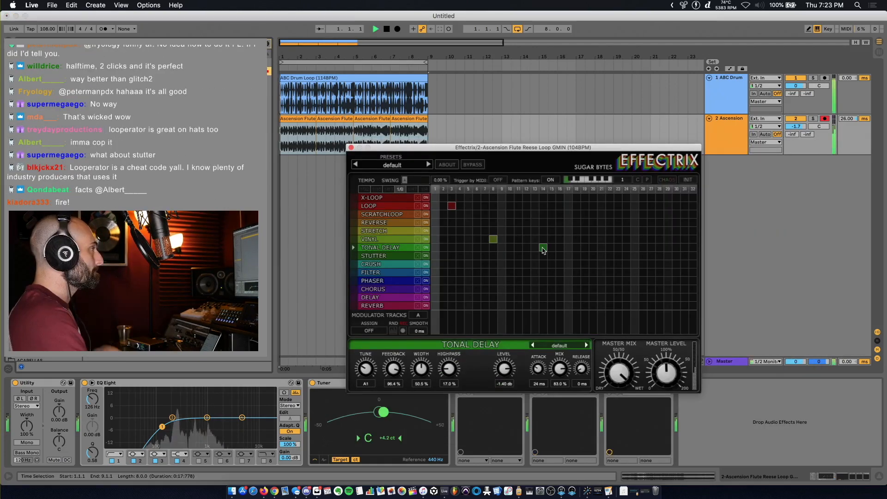
pyautogui.moveTo(543, 250); pyautogui.dragTo(542, 231)
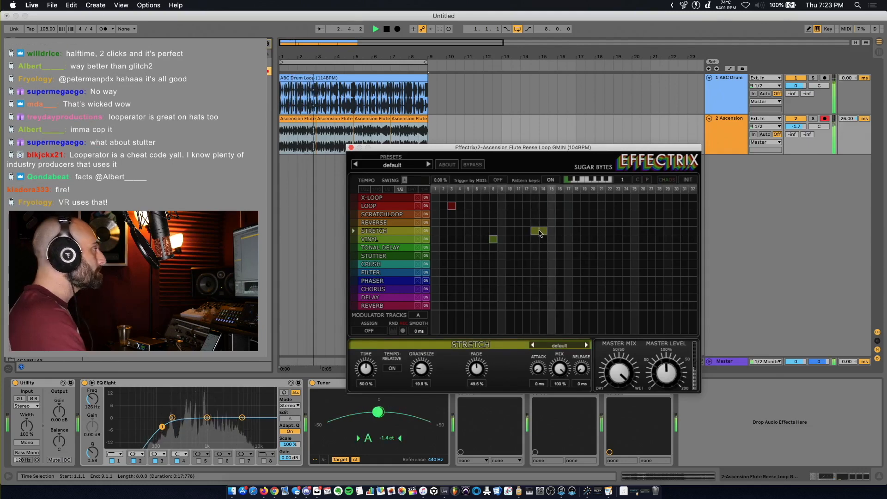
pyautogui.press('space')
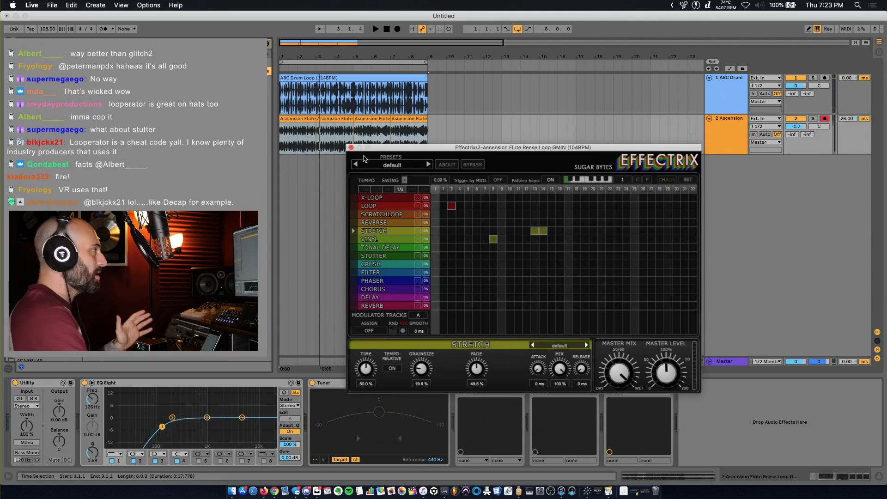
pyautogui.click(351, 148)
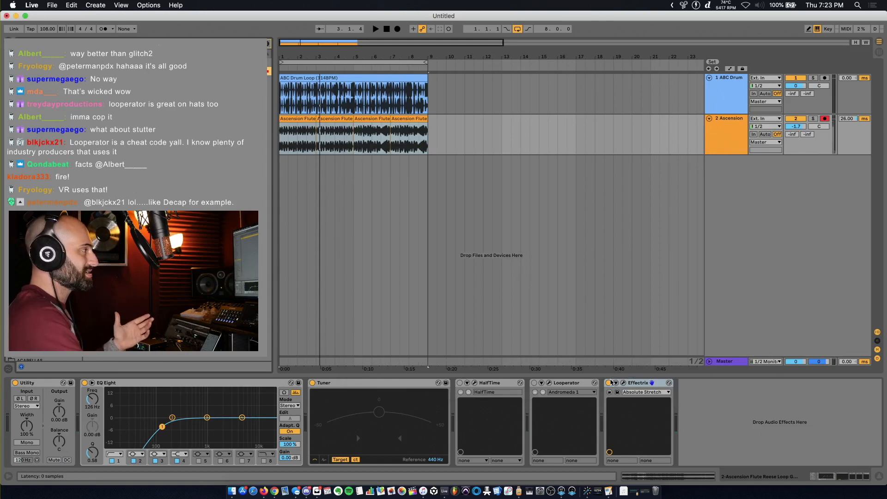
pyautogui.click(609, 382)
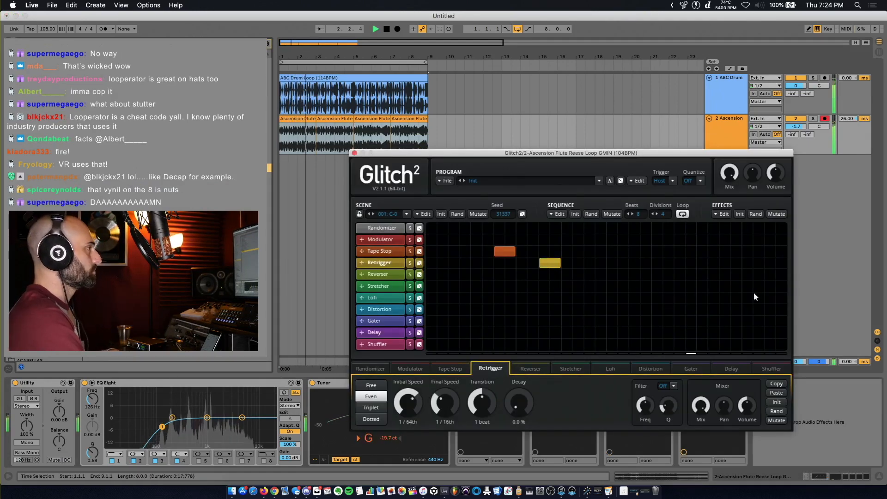
# Add a Stretcher block on Glitch2's last step, try Modulator and Lofi before placing Randomizer on the first step, and close the plug-in
pyautogui.click(780, 287)
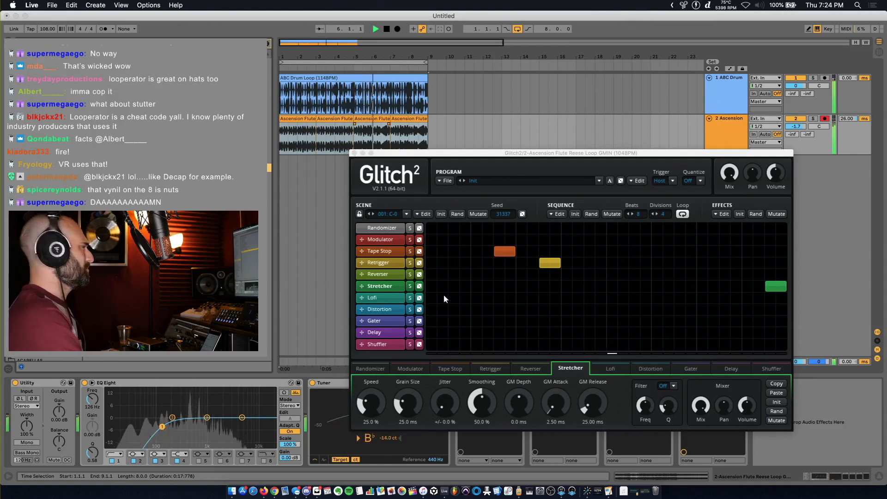
pyautogui.click(438, 239)
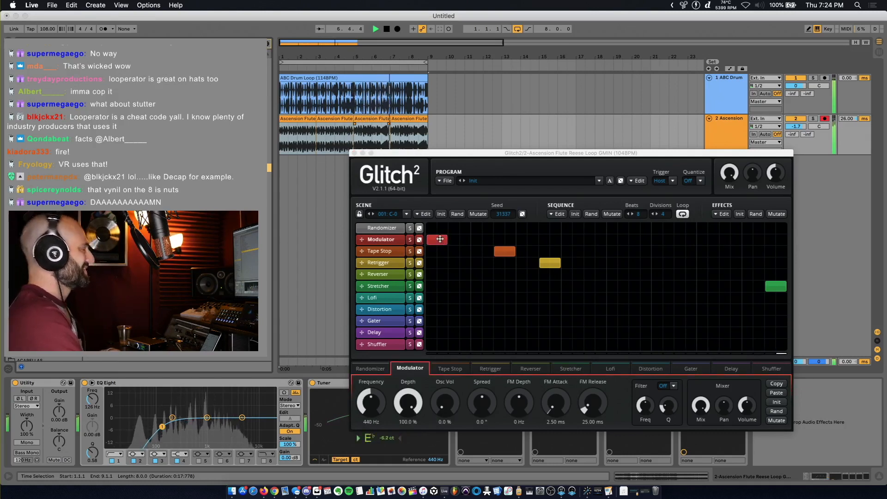
pyautogui.click(429, 297)
pyautogui.moveTo(441, 300); pyautogui.dragTo(444, 301)
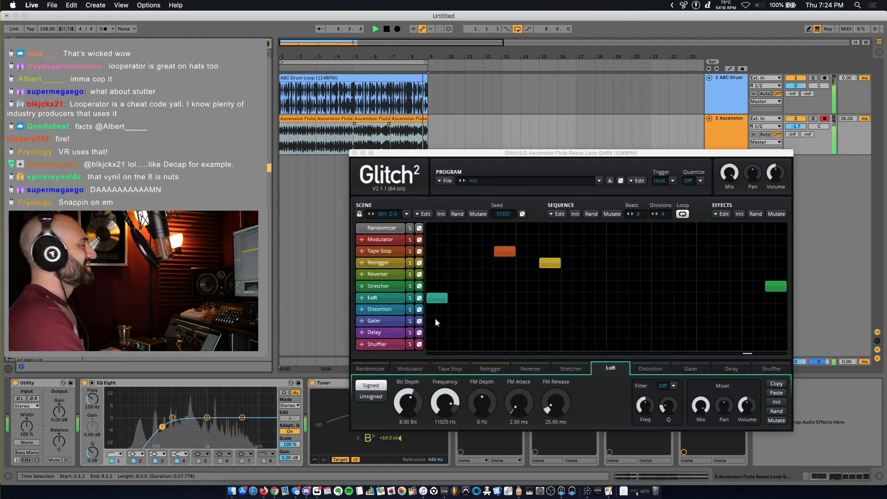
pyautogui.press('space')
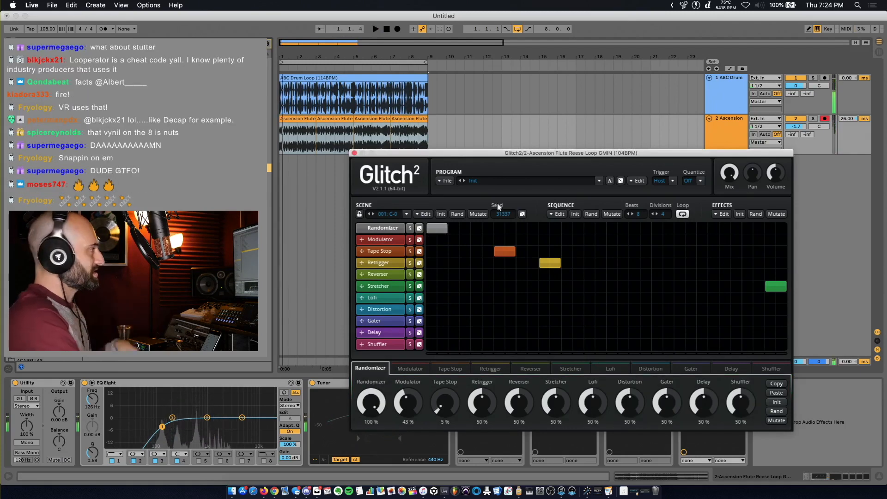
pyautogui.click(355, 153)
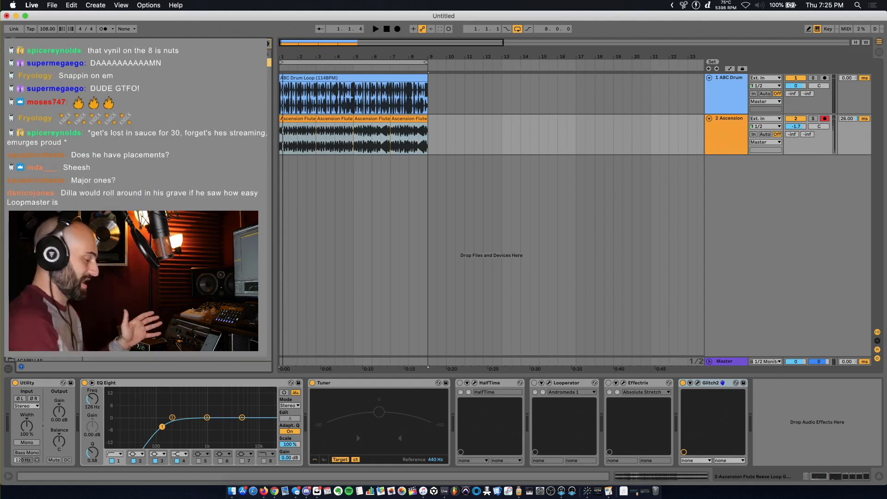
# Raise the Static and Shape amounts in SuperVHS on the Ascension track, enable Magic during playback, and close the plug-in
pyautogui.moveTo(495, 157); pyautogui.dragTo(498, 173)
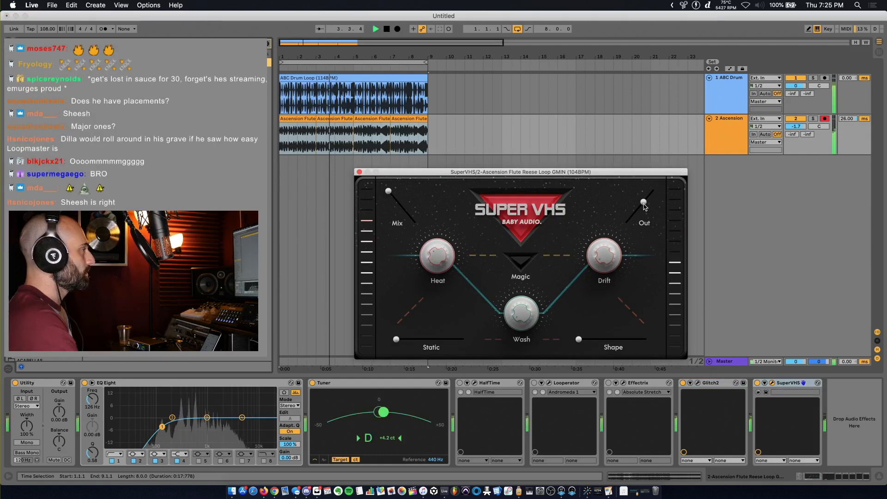
pyautogui.press('space')
pyautogui.press('space')
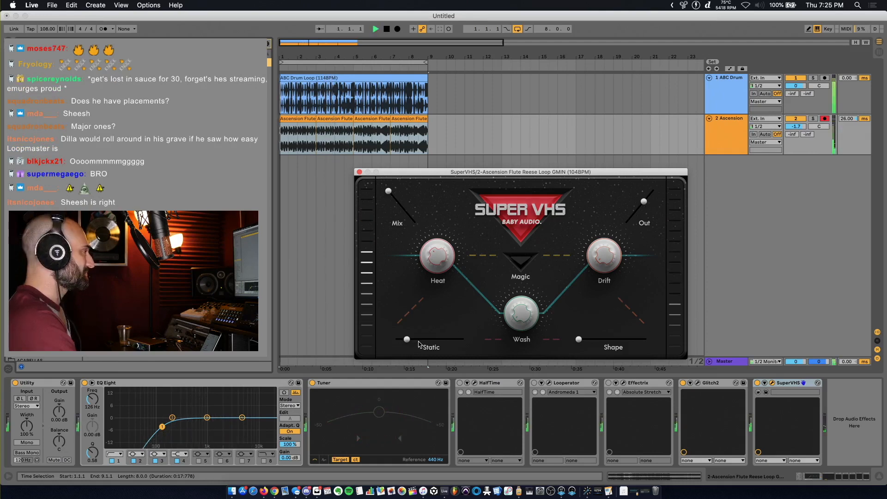
pyautogui.moveTo(419, 345); pyautogui.dragTo(432, 344)
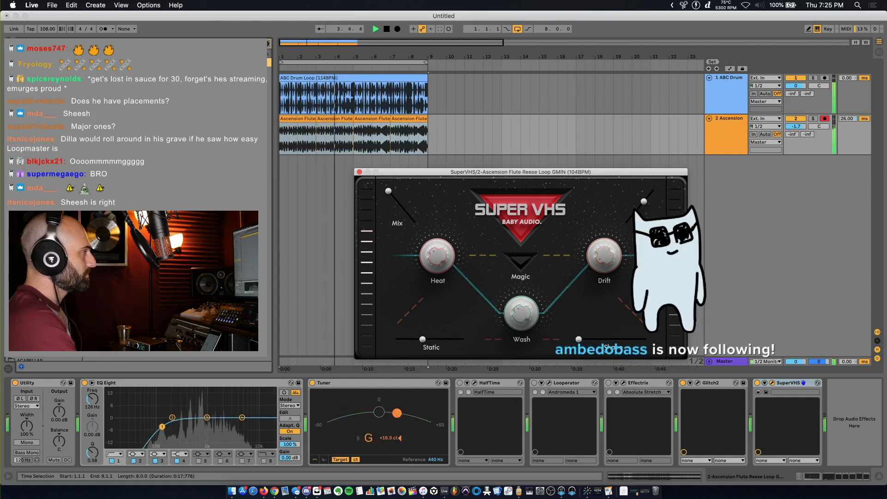
pyautogui.moveTo(579, 339); pyautogui.dragTo(585, 343)
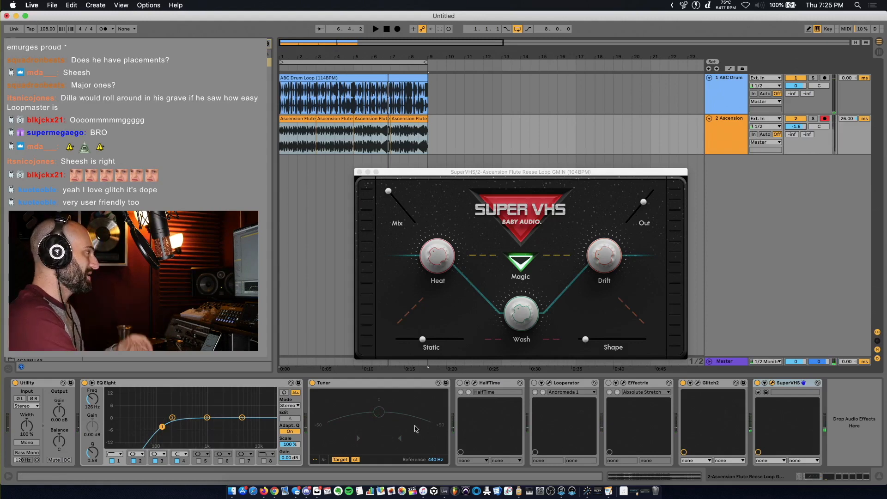
pyautogui.click(360, 172)
# Try transposing the four Ascension clips to 4 st during playback
pyautogui.moveTo(426, 147); pyautogui.dragTo(281, 155)
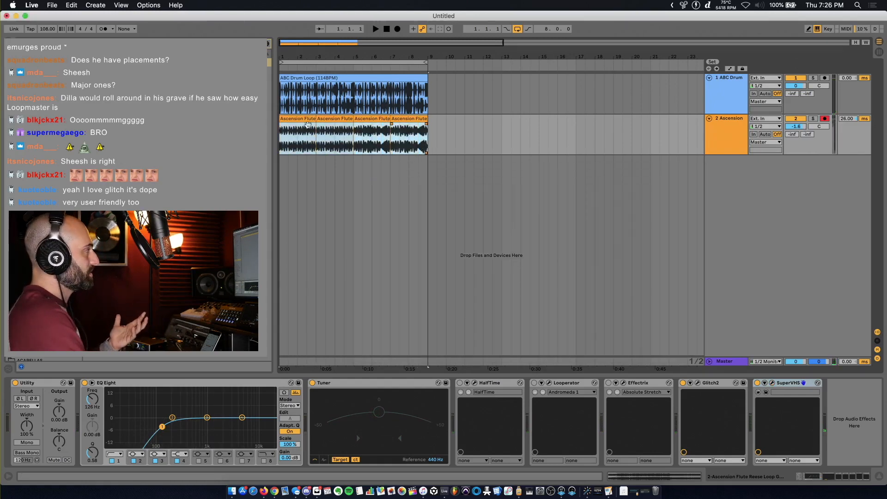
pyautogui.hotkey('shift', 'Tab')
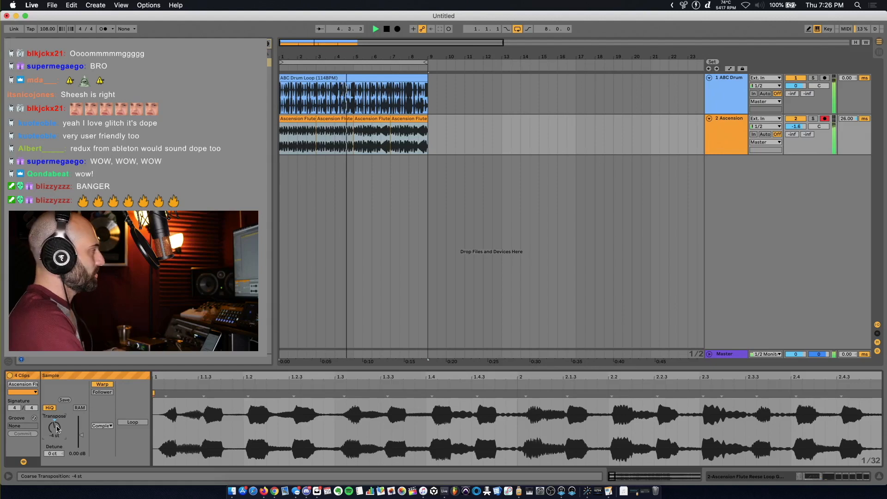
pyautogui.moveTo(54, 427); pyautogui.dragTo(55, 421)
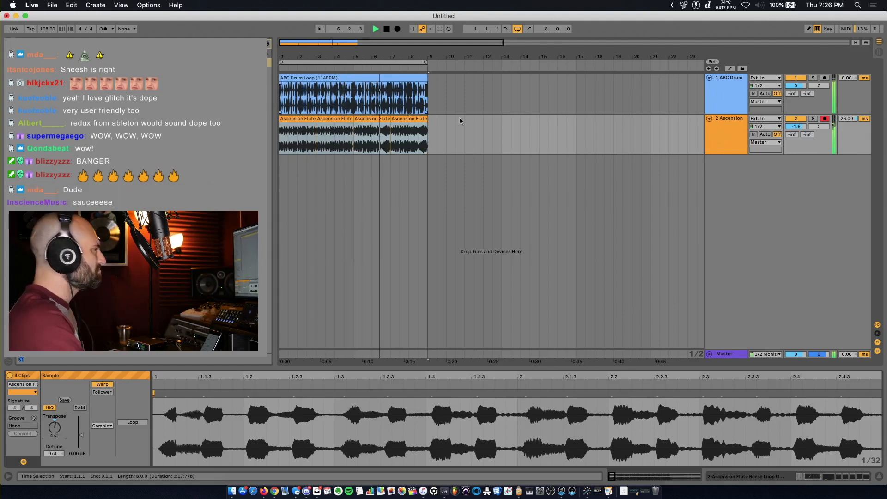
pyautogui.click(680, 388)
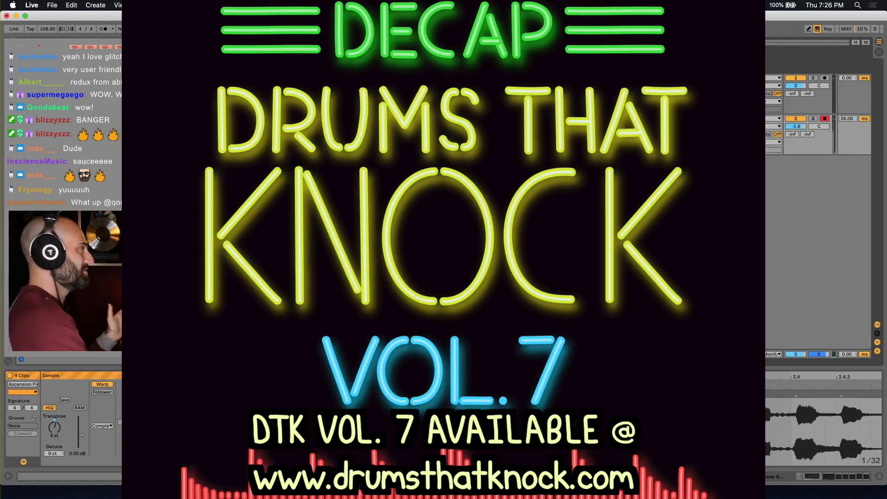
pyautogui.press('space')
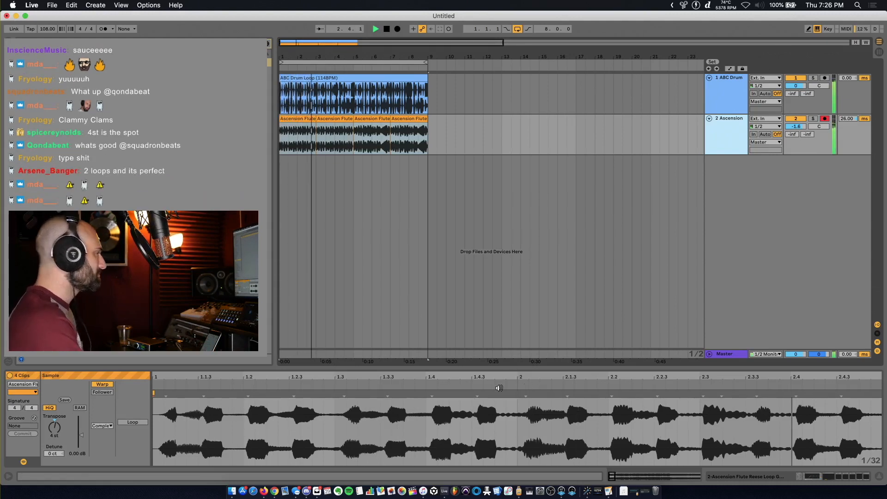
# Stop playback and insert SoundShifter Pitch at the end of the Ascension track's effect chain
pyautogui.click(717, 144)
pyautogui.press('space')
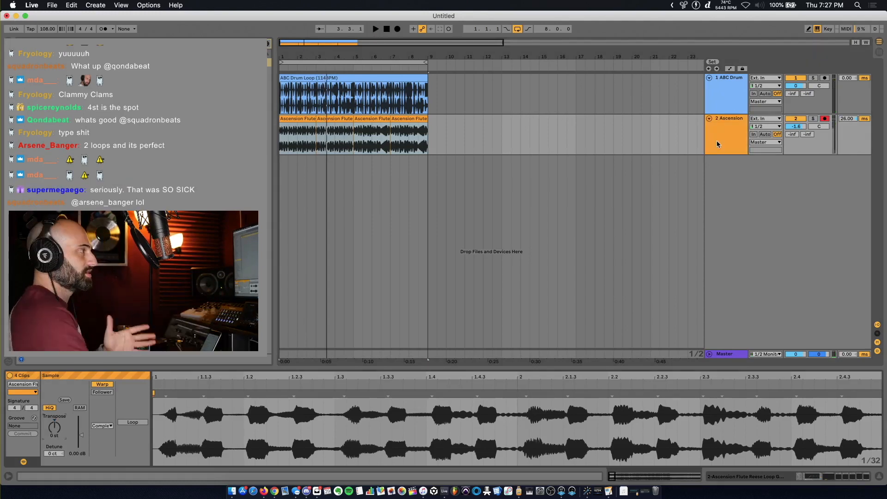
pyautogui.click(729, 141)
pyautogui.click(729, 141)
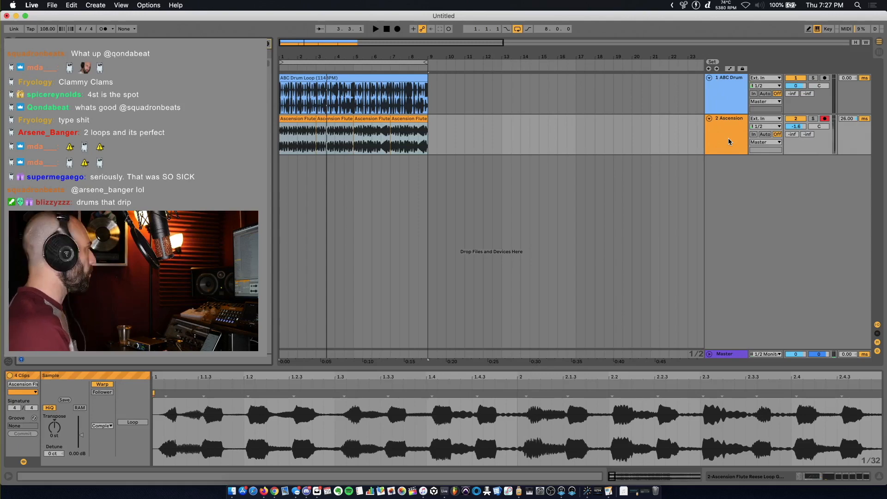
pyautogui.press('Return')
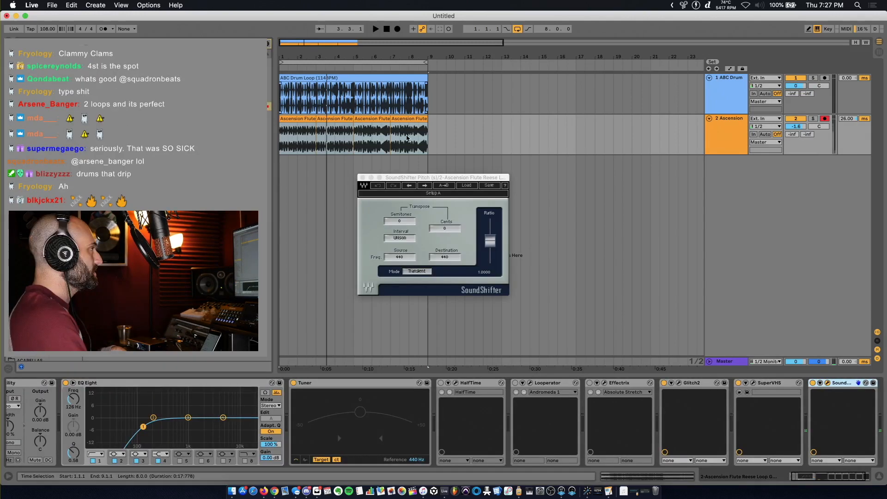
# Play the loop from the start, audition 3 and 5 semitones in SoundShifter, and set Semitones to -4
pyautogui.moveTo(435, 140); pyautogui.dragTo(279, 140)
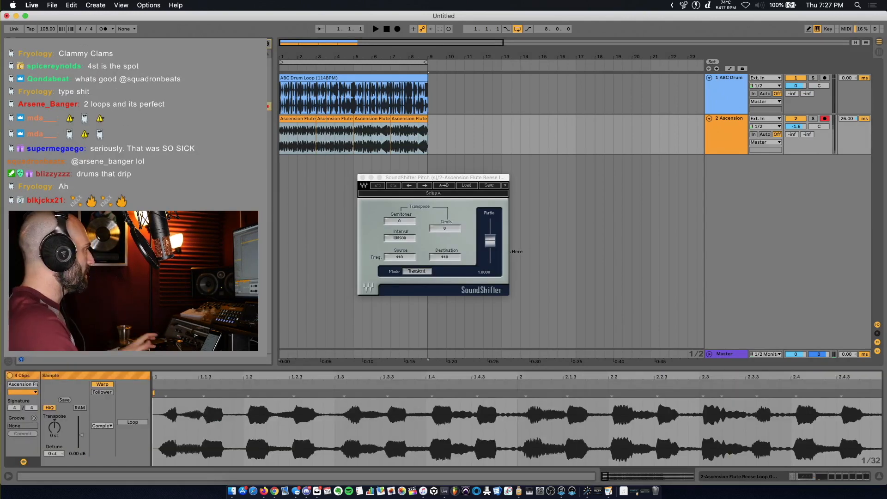
pyautogui.press('space')
pyautogui.click(403, 224)
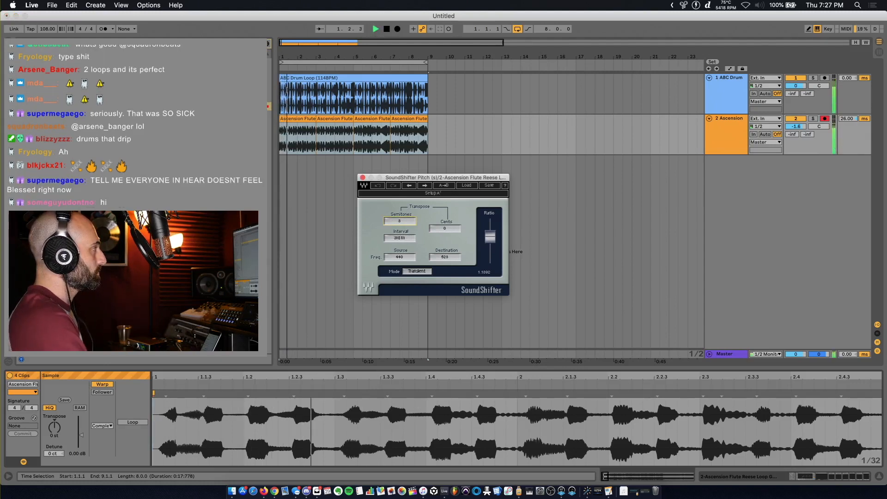
pyautogui.moveTo(402, 224); pyautogui.dragTo(402, 222)
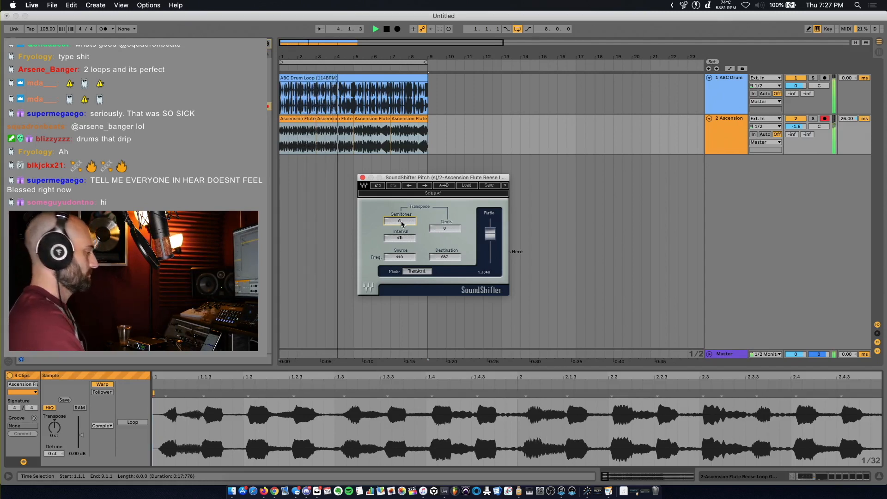
pyautogui.moveTo(401, 221); pyautogui.dragTo(401, 224)
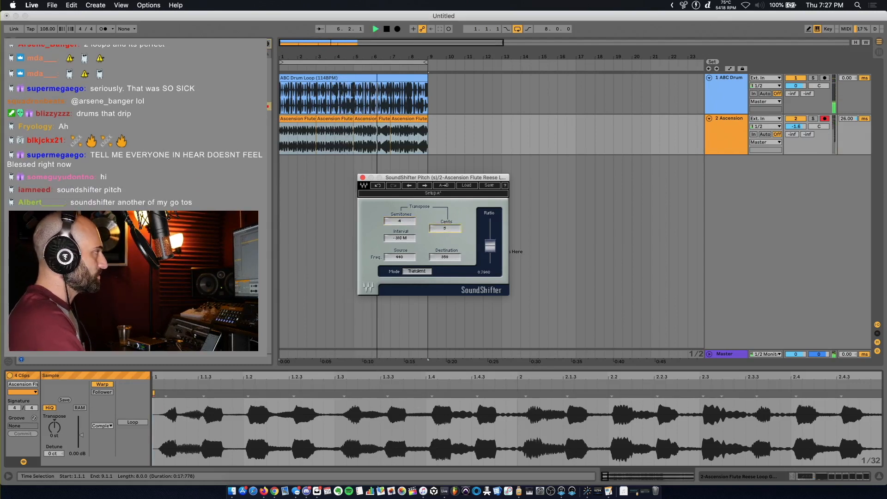
# Audition different Cents offsets in SoundShifter from the start of the loop and reset Cents to 0
pyautogui.press('Home')
pyautogui.moveTo(446, 229); pyautogui.dragTo(446, 230)
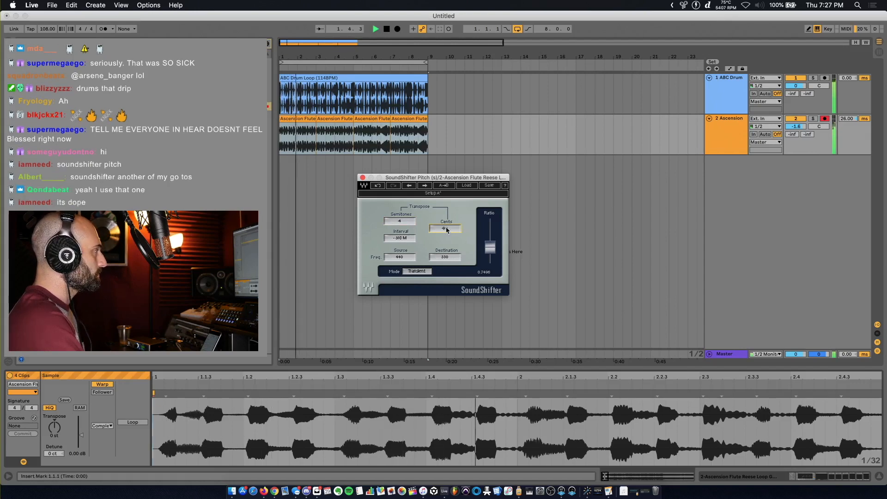
pyautogui.doubleClick(447, 230)
pyautogui.write('0')
pyautogui.press('Return')
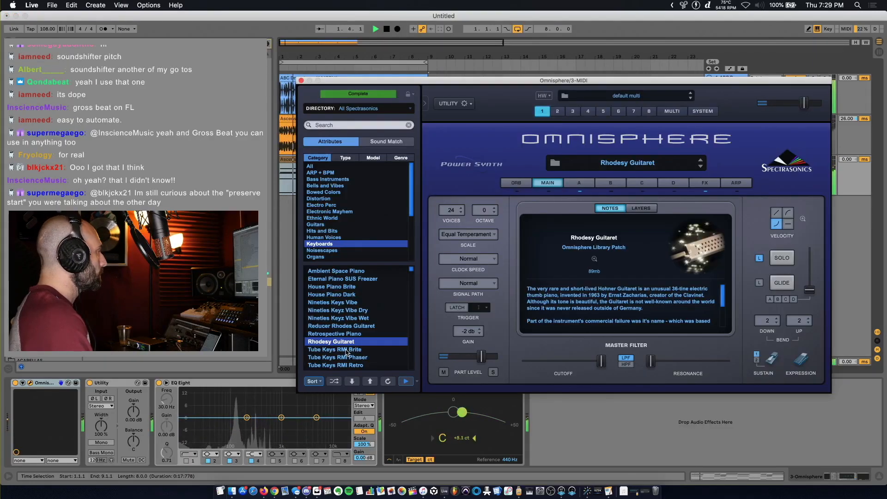
# Audition the Omnisphere keyboard patches Tube Keys RMI Brite, RMI Phaser, RMI Retro and LA Custom C7 - Rock with the chord loop
pyautogui.click(346, 351)
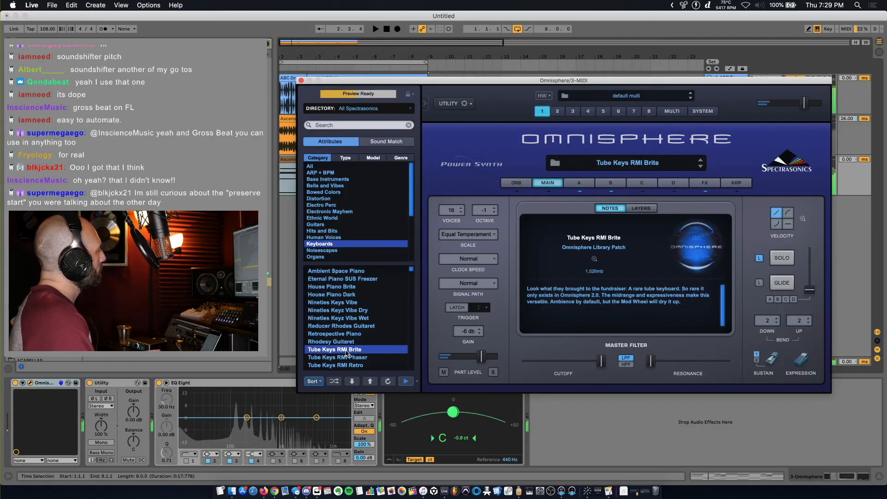
pyautogui.moveTo(507, 81); pyautogui.dragTo(643, 114)
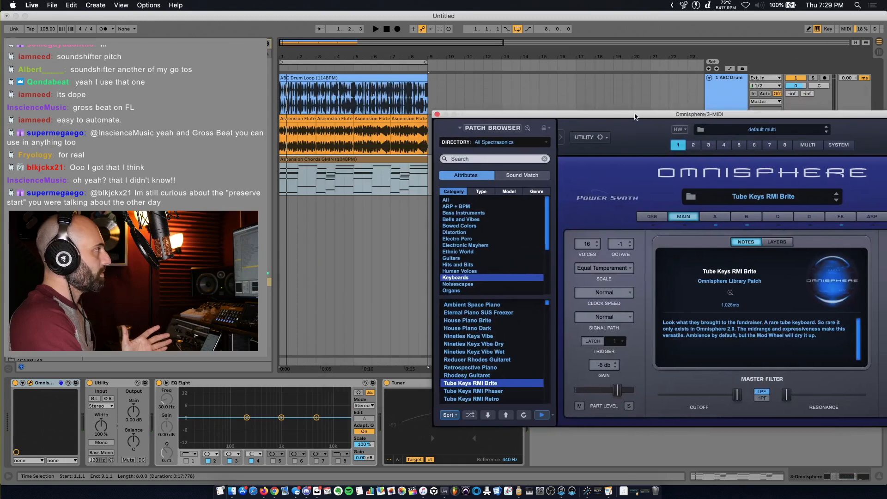
pyautogui.click(496, 391)
pyautogui.press('space')
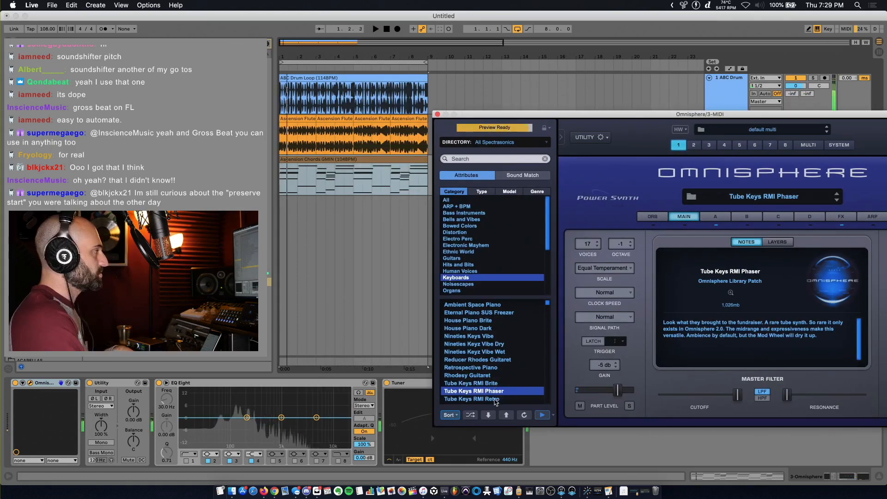
pyautogui.click(496, 399)
pyautogui.scroll(-3, 501, 360)
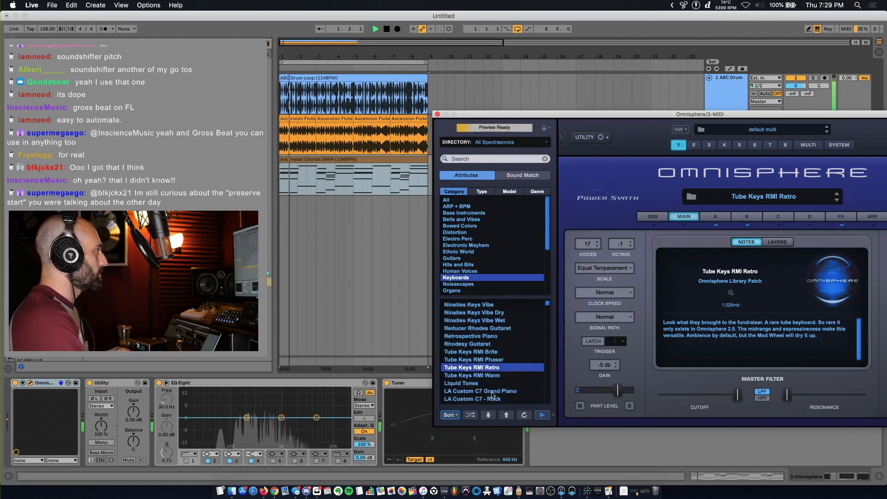
pyautogui.click(493, 399)
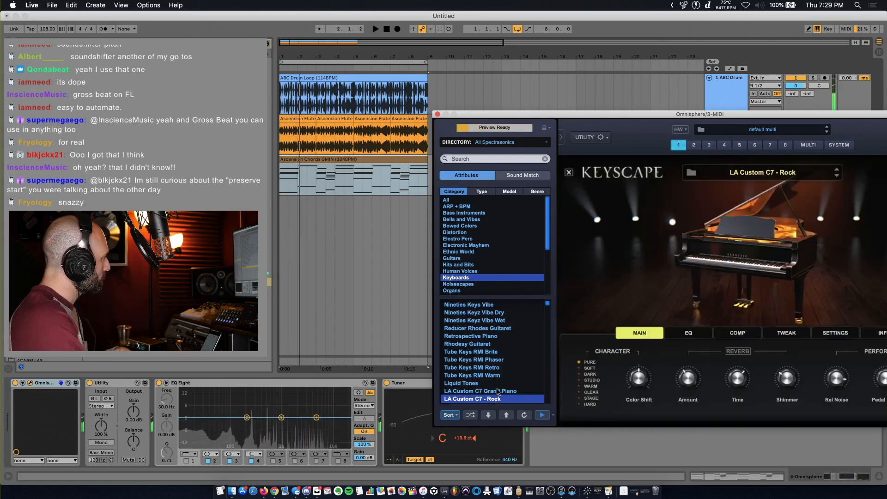
pyautogui.scroll(-5, 503, 370)
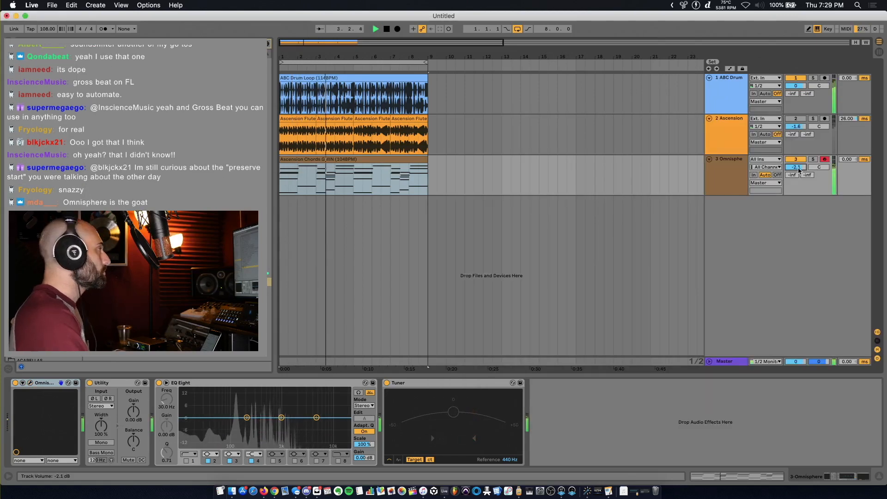
# Insert an Arpeggiator ahead of Omnisphere on the third track and look through its Style options
pyautogui.click(723, 183)
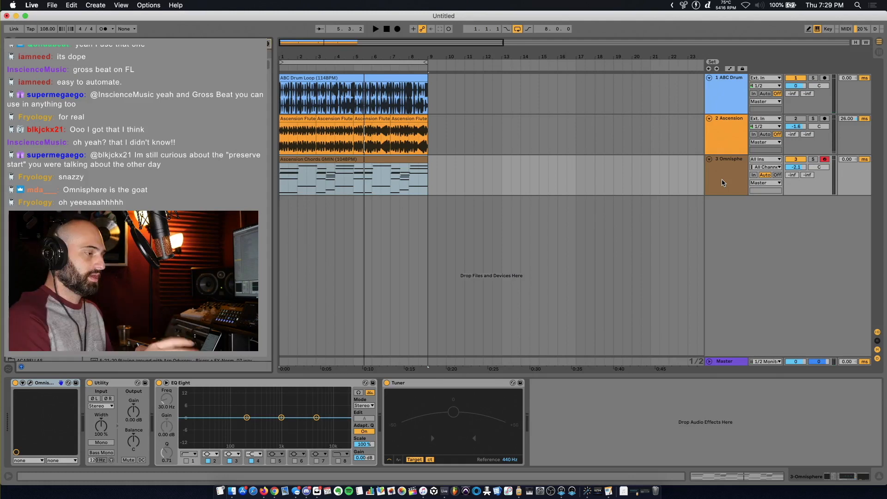
pyautogui.press('Return')
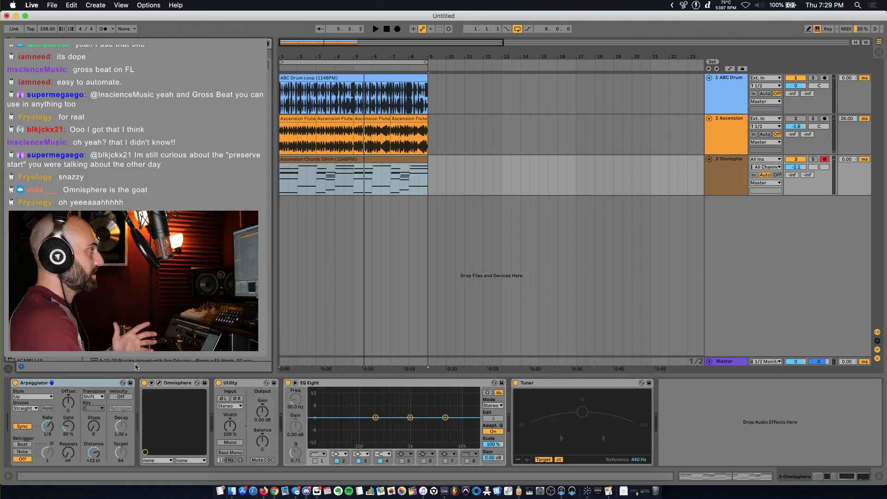
pyautogui.click(64, 383)
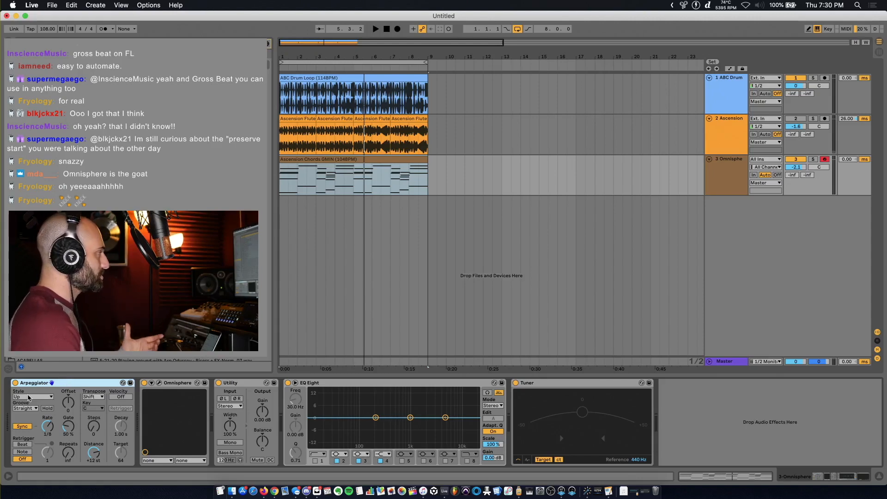
pyautogui.click(33, 396)
pyautogui.click(133, 310)
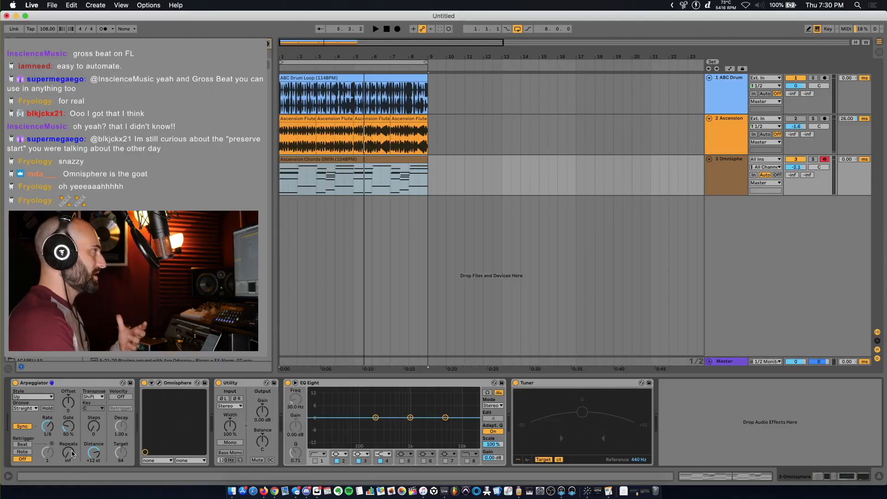
# Duplicate the Omnisphere track, play the layered copies, and switch on the Arpeggiator on the fourth track
pyautogui.press('super+d')
pyautogui.press('space')
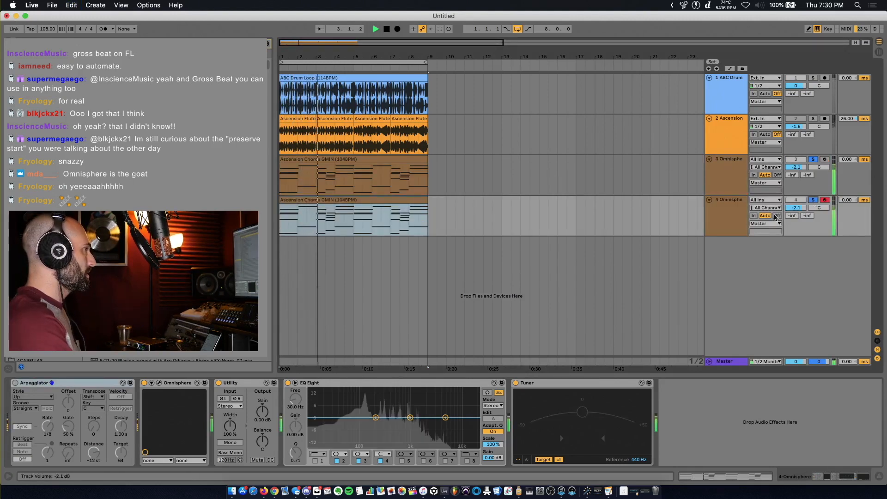
pyautogui.click(16, 382)
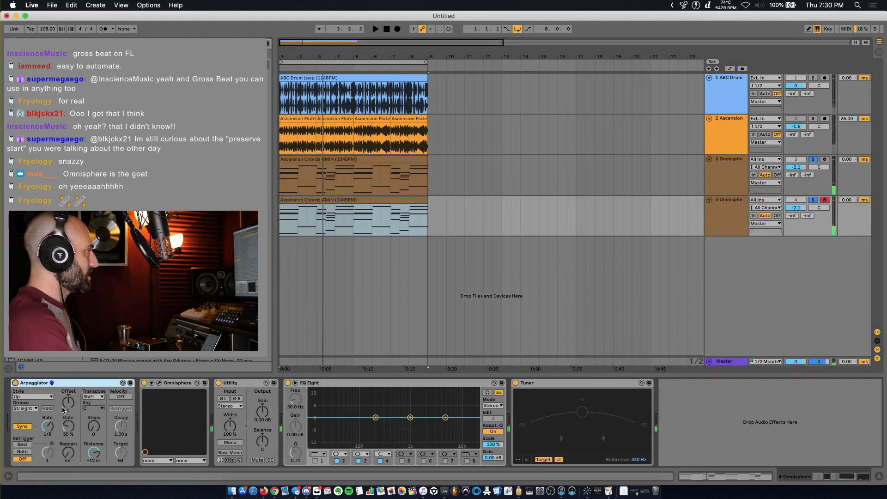
# Set the Arpeggiator's Style to Thumb UpDown and raise the fourth track's volume to 0.6 dB while the loop plays
pyautogui.click(31, 397)
pyautogui.click(29, 402)
pyautogui.press('space')
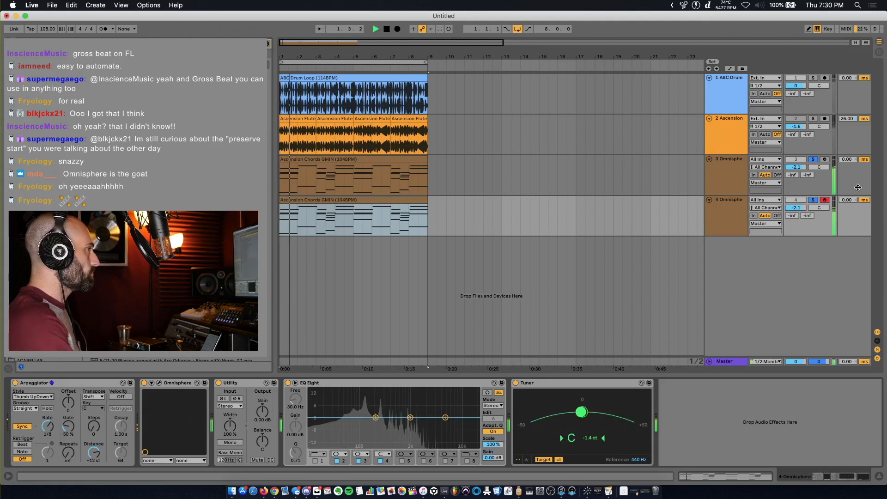
pyautogui.moveTo(796, 208); pyautogui.dragTo(796, 202)
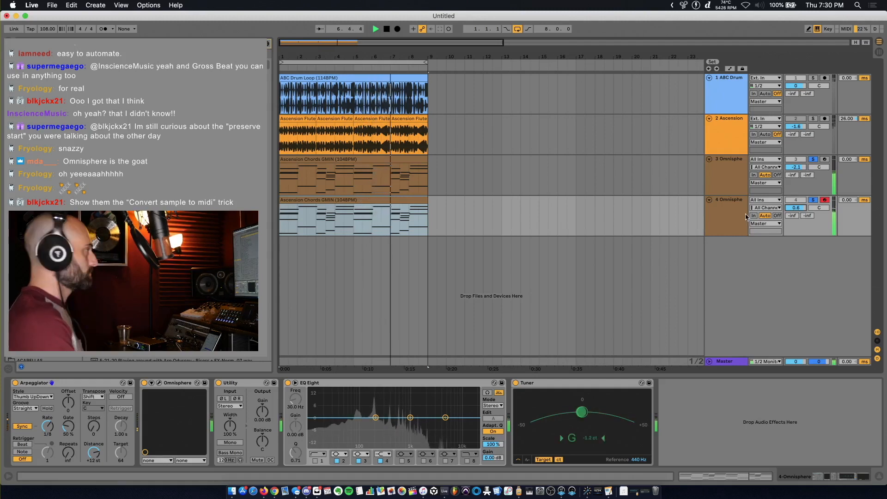
pyautogui.press('space')
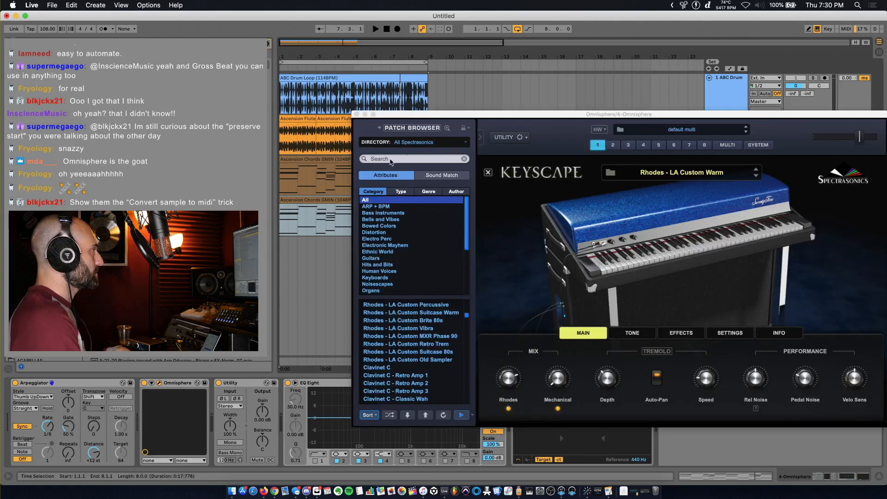
# Search the fourth track's Omnisphere for flute and load the Olden Daze Flutez patch during playback
pyautogui.click(393, 159)
pyautogui.press('space')
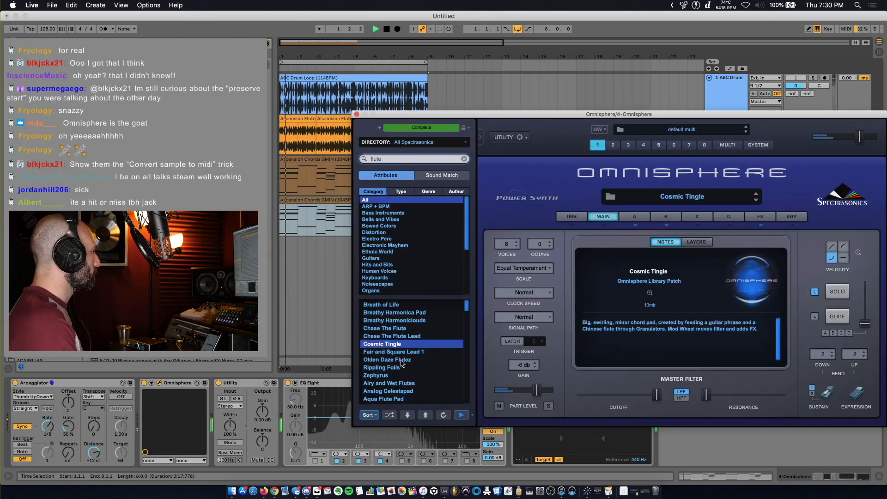
pyautogui.click(401, 360)
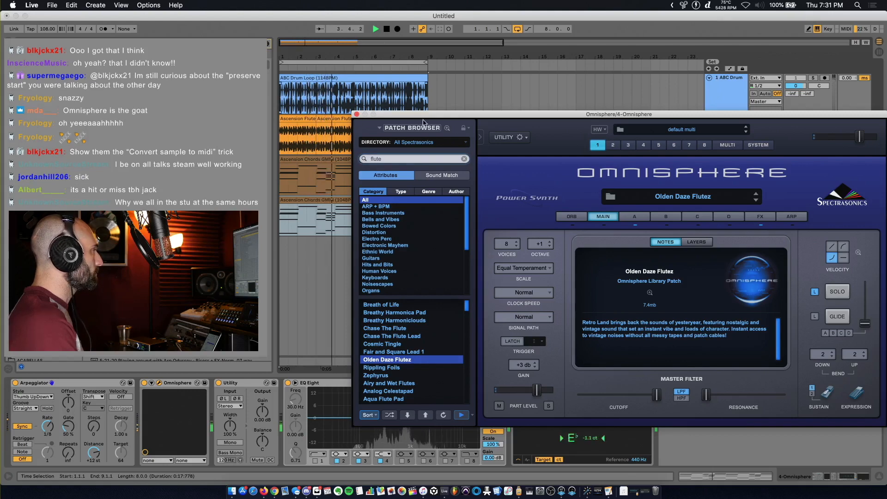
pyautogui.click(357, 115)
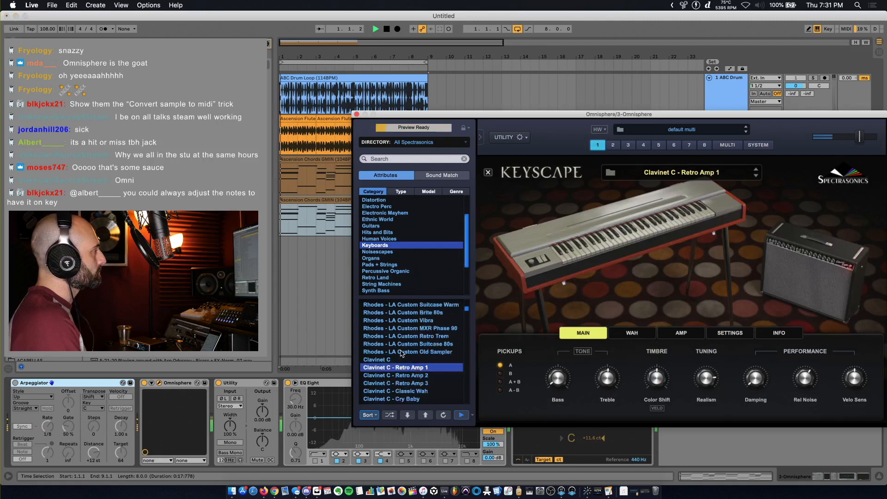
# Choose a patch from the String Machines category in the third track's Omnisphere
pyautogui.scroll(-3, 397, 354)
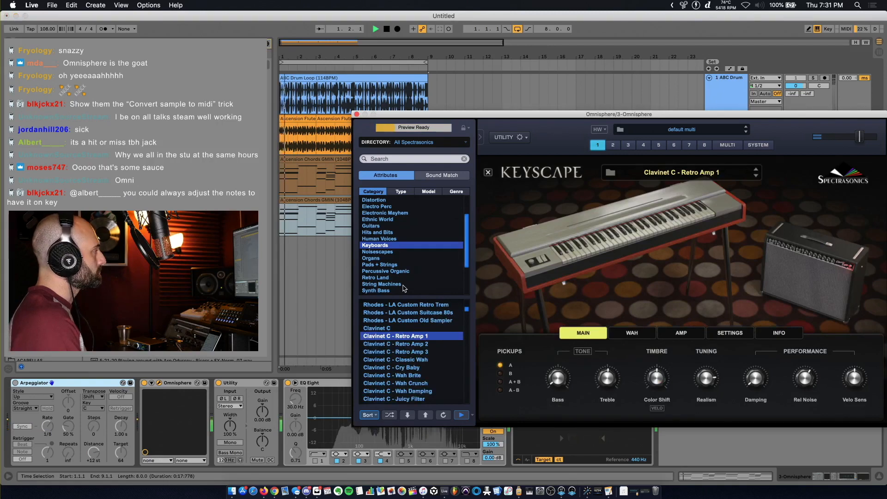
pyautogui.click(403, 284)
pyautogui.click(406, 329)
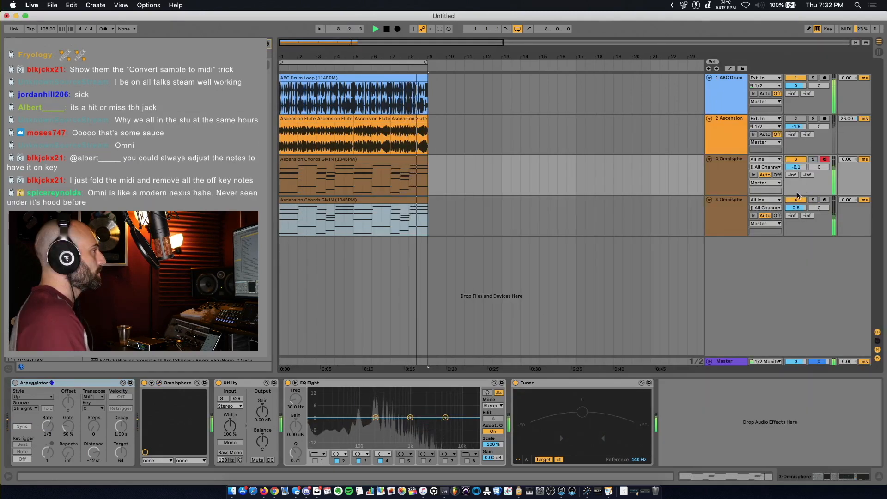
# Raise the third track's volume to -2.5 dB and enable the first band of its EQ Eight as a low cut
pyautogui.moveTo(796, 167); pyautogui.dragTo(796, 162)
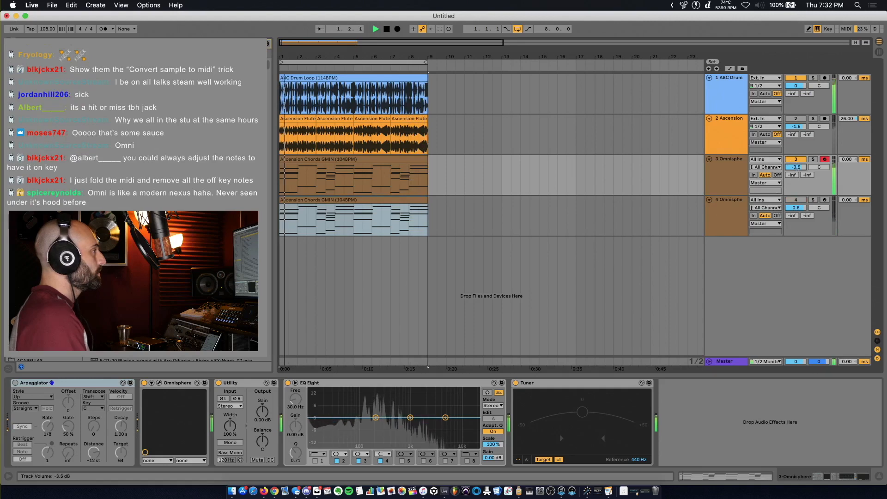
pyautogui.doubleClick(733, 172)
pyautogui.click(315, 461)
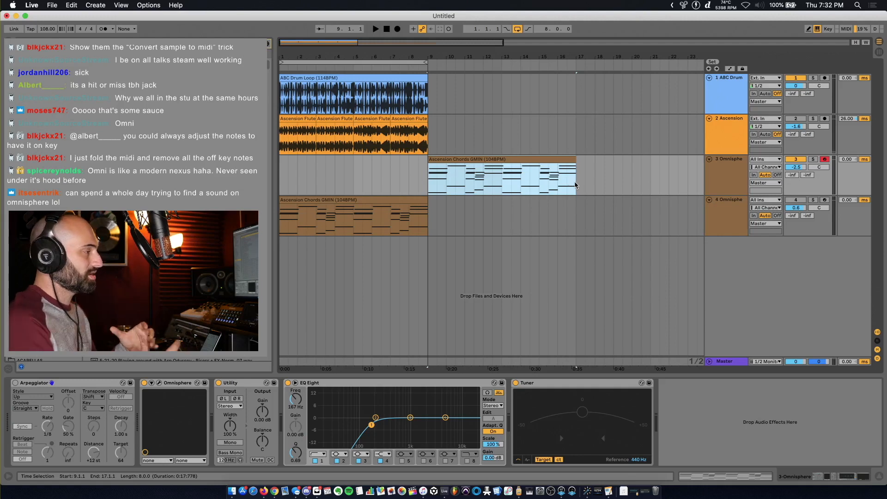
# Try placing the third track's chord clip back at bar 1, and undo it
pyautogui.moveTo(576, 186); pyautogui.dragTo(273, 181)
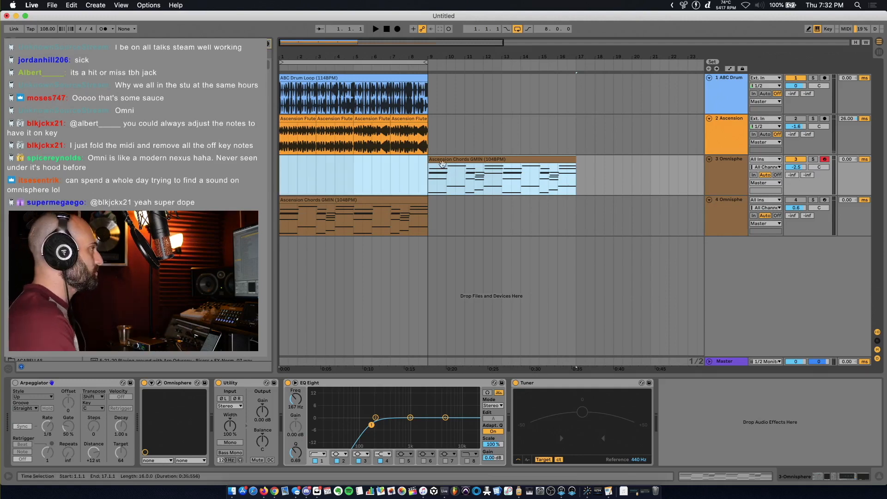
pyautogui.moveTo(463, 159); pyautogui.dragTo(326, 162)
pyautogui.moveTo(451, 159); pyautogui.dragTo(300, 159)
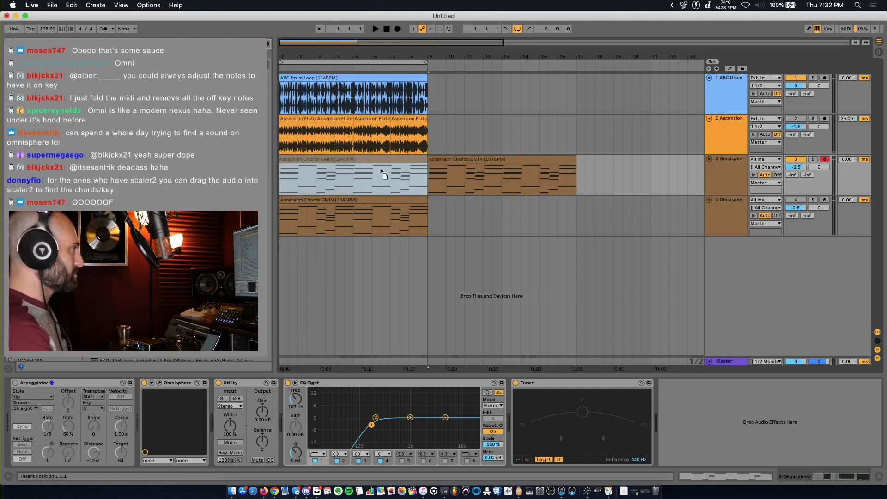
pyautogui.press('super+z')
# Consolidate the empty bars from bar 1 and the chord clip ending at bar 17 into one clip on the third track
pyautogui.moveTo(577, 187); pyautogui.dragTo(376, 176)
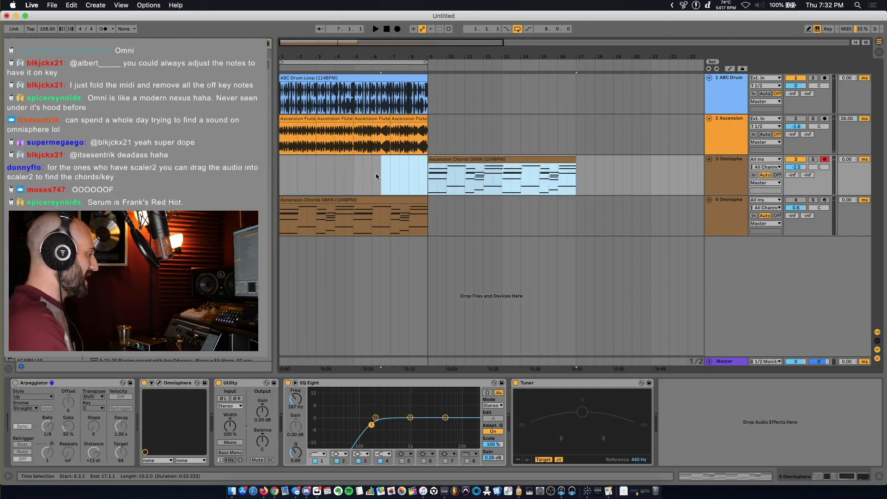
pyautogui.moveTo(322, 170); pyautogui.dragTo(281, 172)
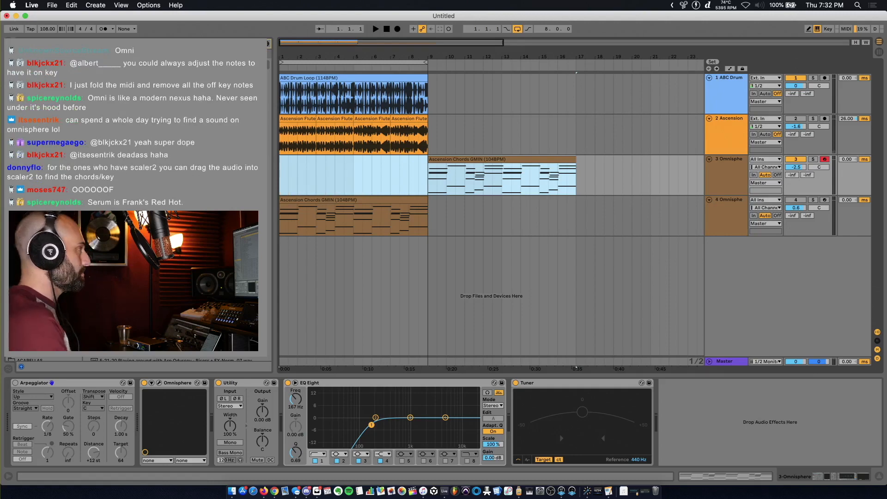
pyautogui.press('super+j')
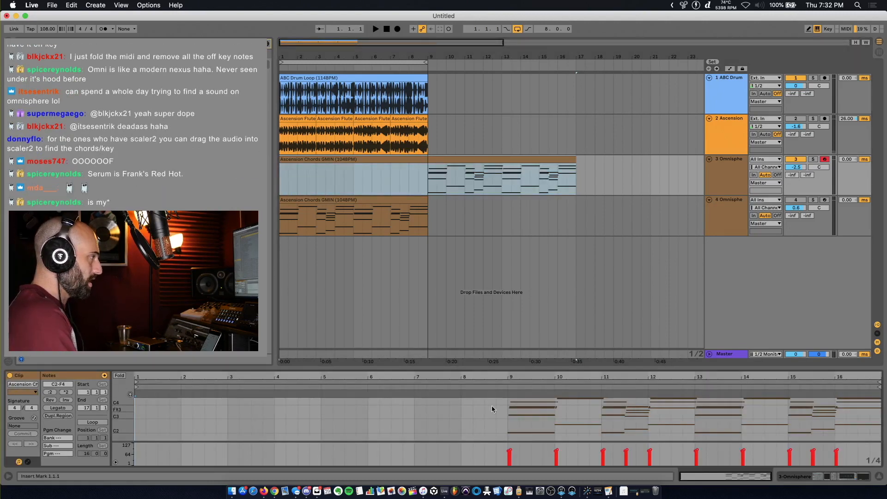
# Reverse all the clip's notes by stretching them backward into bars 1 to 9, and delete the empty section from bar 9 onward
pyautogui.press('super+a')
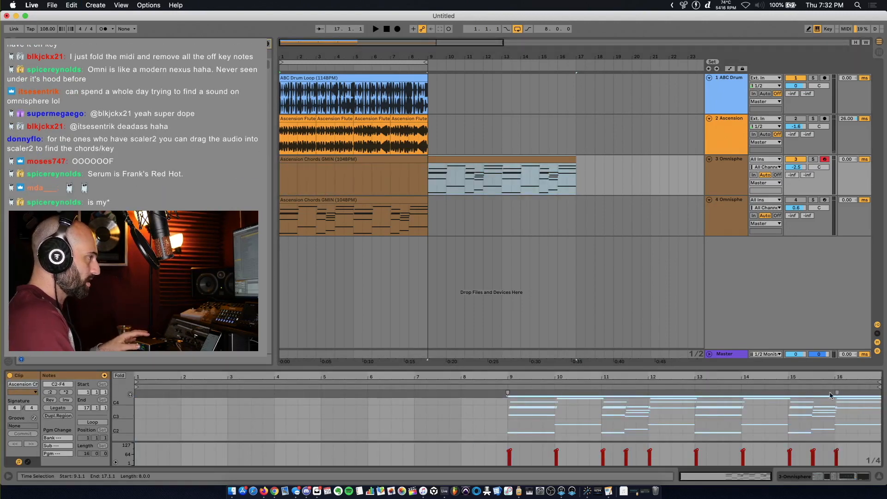
pyautogui.moveTo(838, 393); pyautogui.dragTo(516, 451)
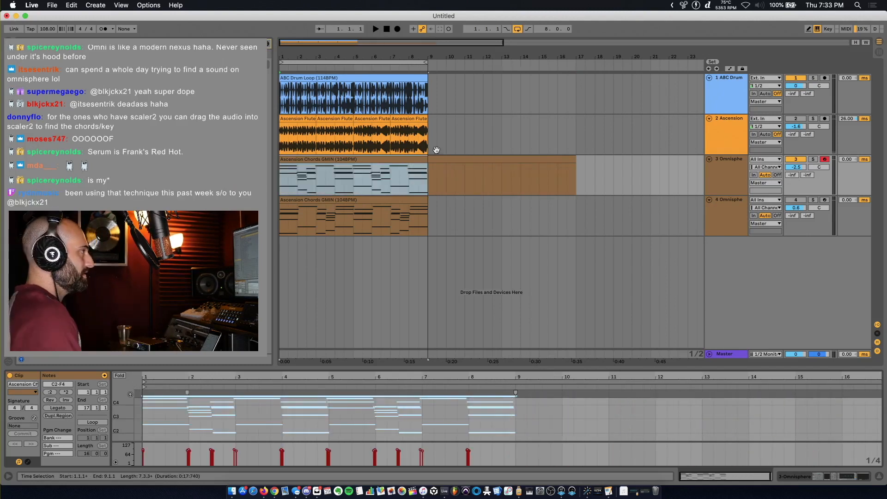
pyautogui.moveTo(429, 190); pyautogui.dragTo(589, 194)
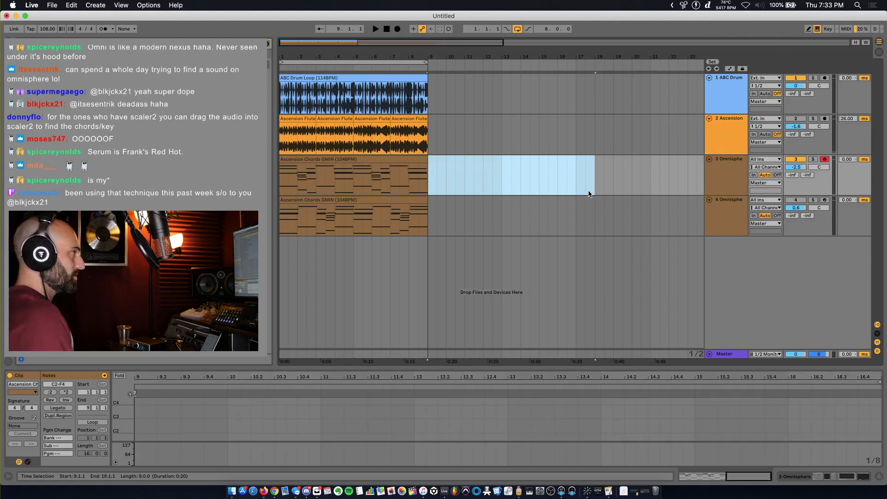
# Listen to the reversed chord clip with the third track soloed, and again together with the other tracks
pyautogui.click(813, 159)
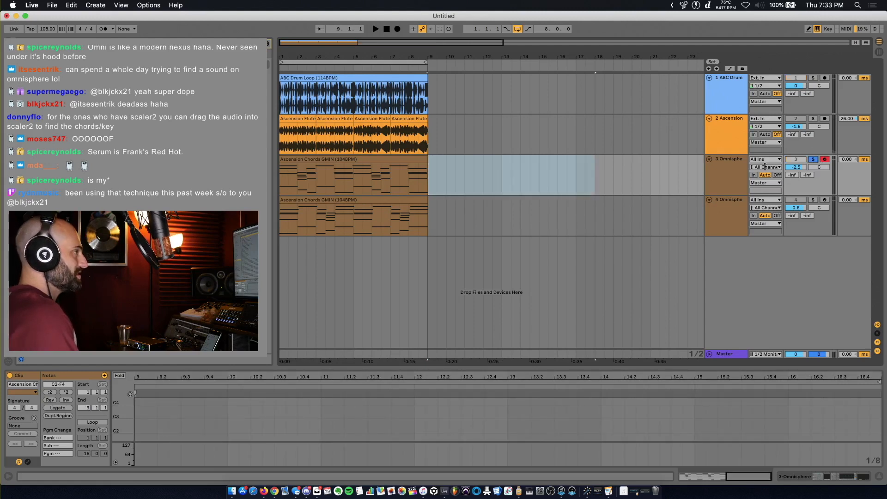
pyautogui.click(333, 162)
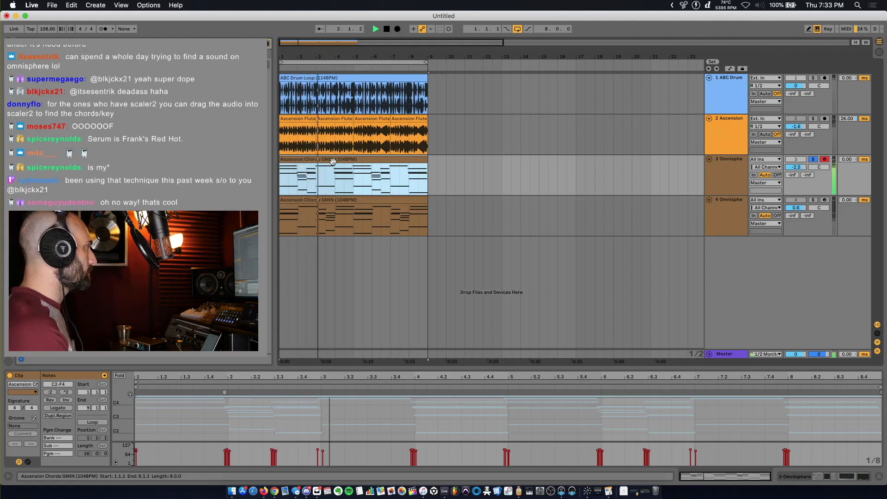
pyautogui.press('space')
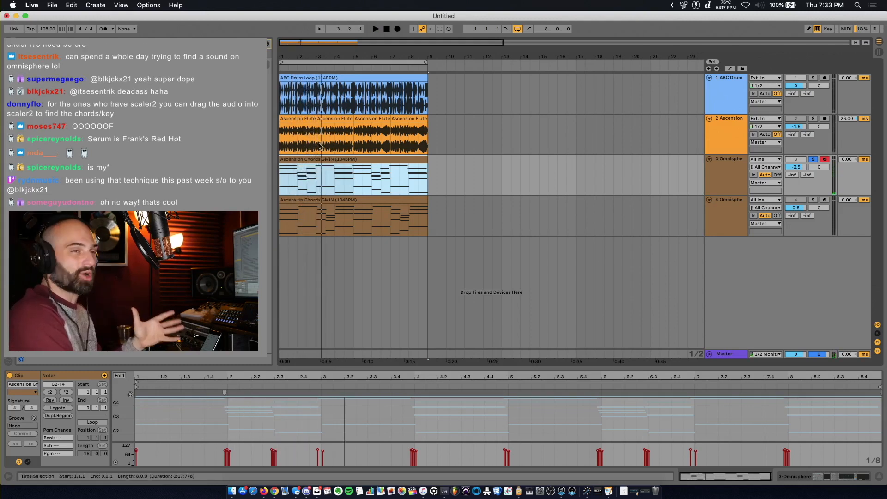
pyautogui.click(813, 159)
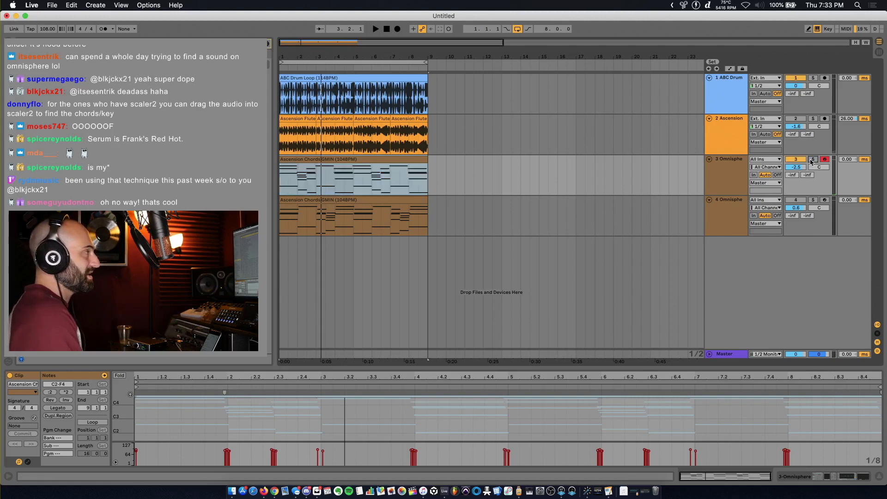
pyautogui.press('space')
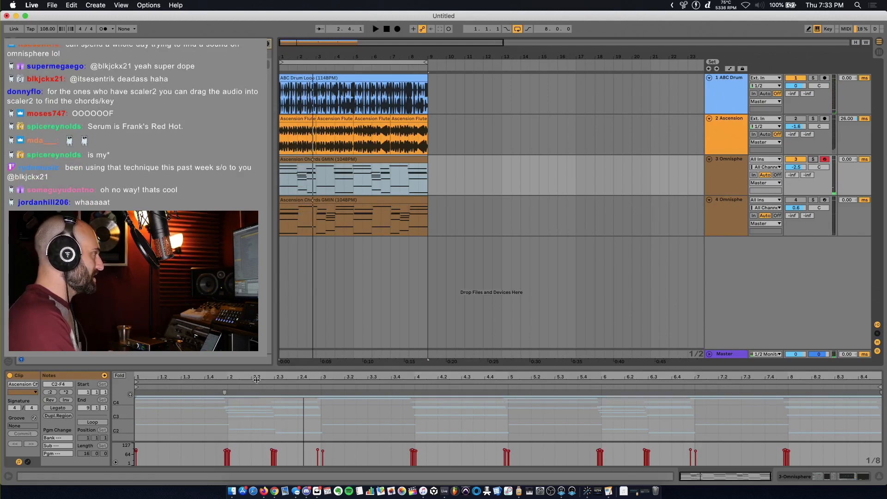
# Freeze the third Omnisphere track holding the reversed chords and flatten it to audio
pyautogui.press('space')
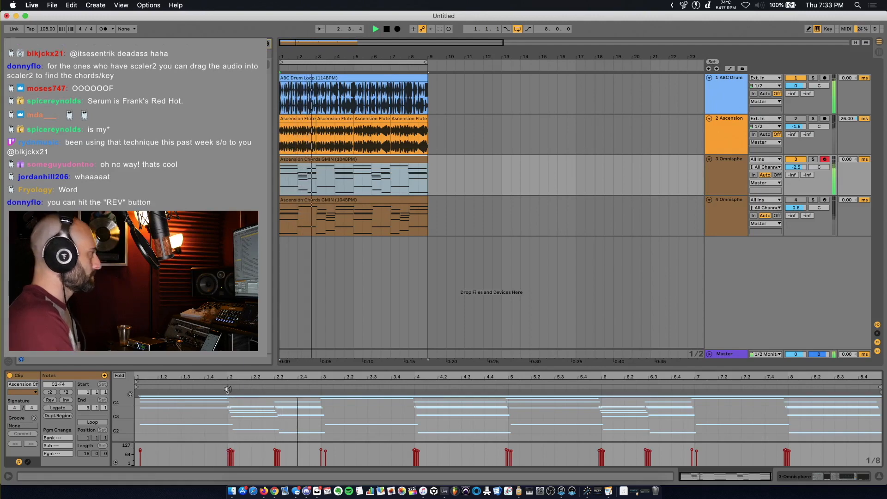
pyautogui.rightClick(726, 176)
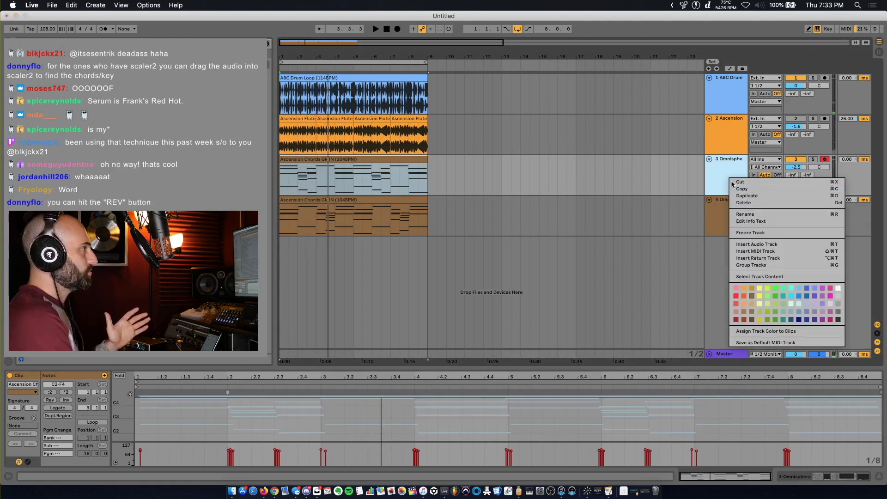
pyautogui.click(746, 233)
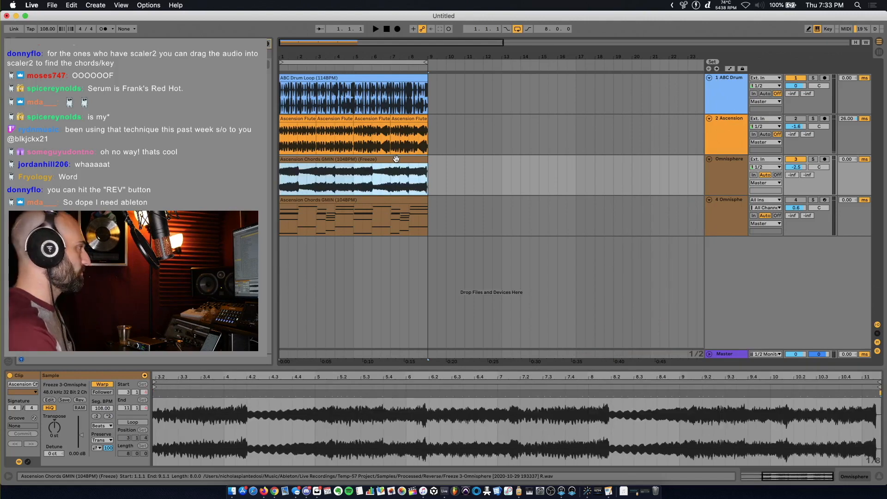
# Reverse the flattened chord audio clip on the third track and listen to it with the other tracks
pyautogui.click(80, 400)
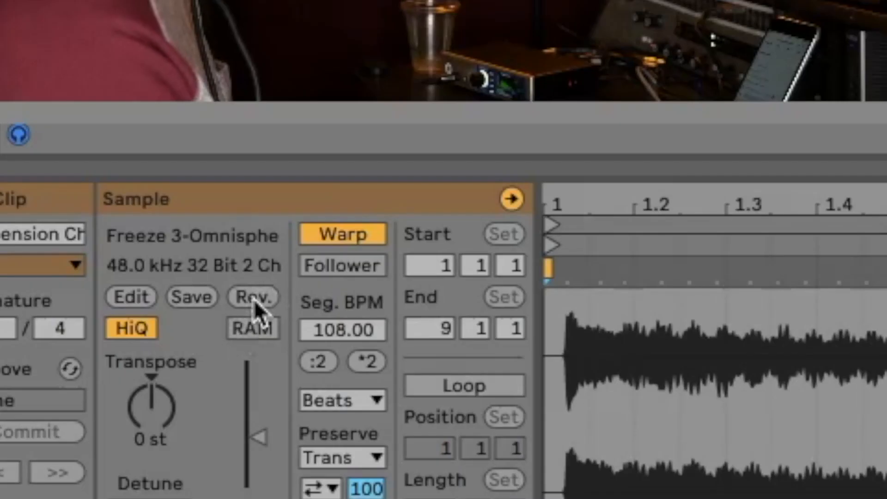
pyautogui.click(254, 298)
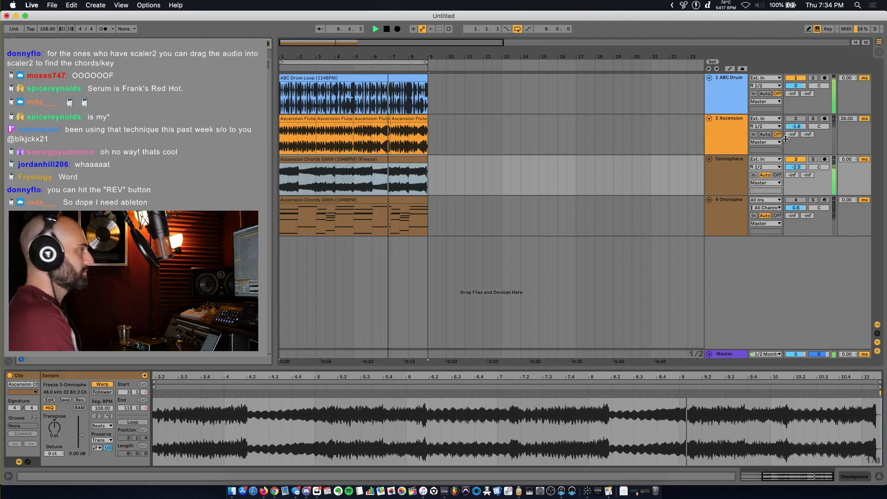
pyautogui.press('space')
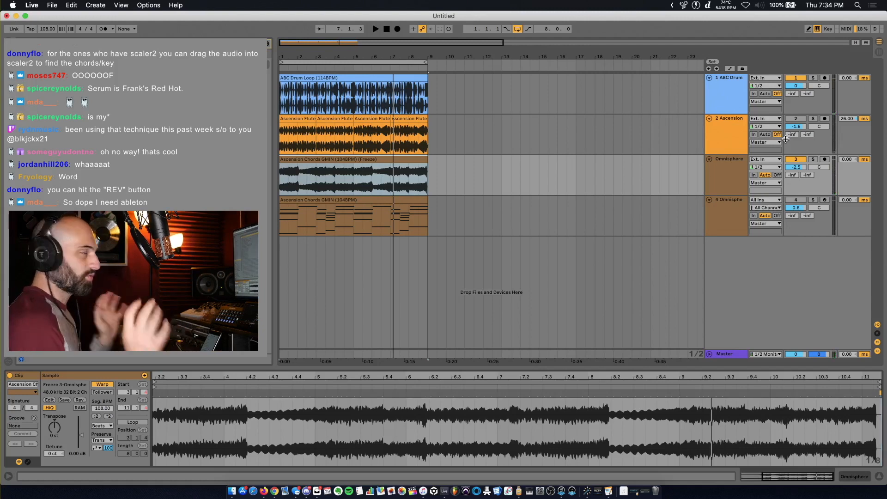
pyautogui.press('space')
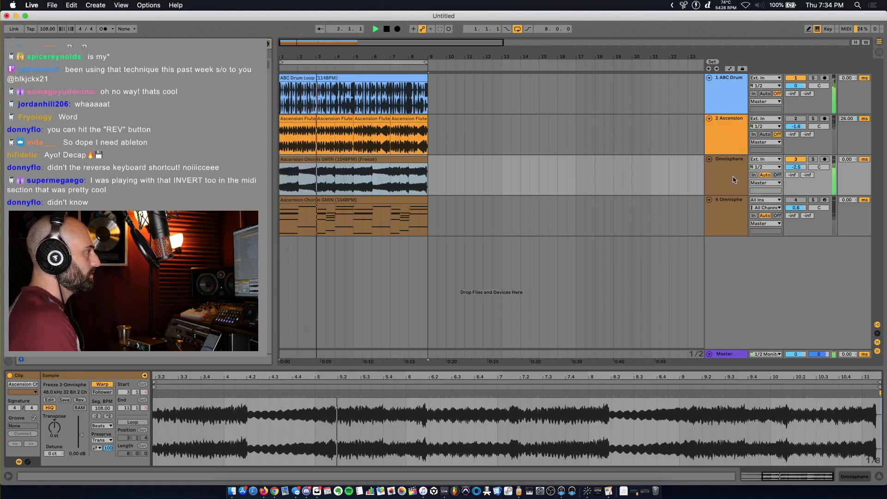
# Add an EQ Eight to the third track and use its first band to cut the lows at 230 Hz
pyautogui.click(721, 177)
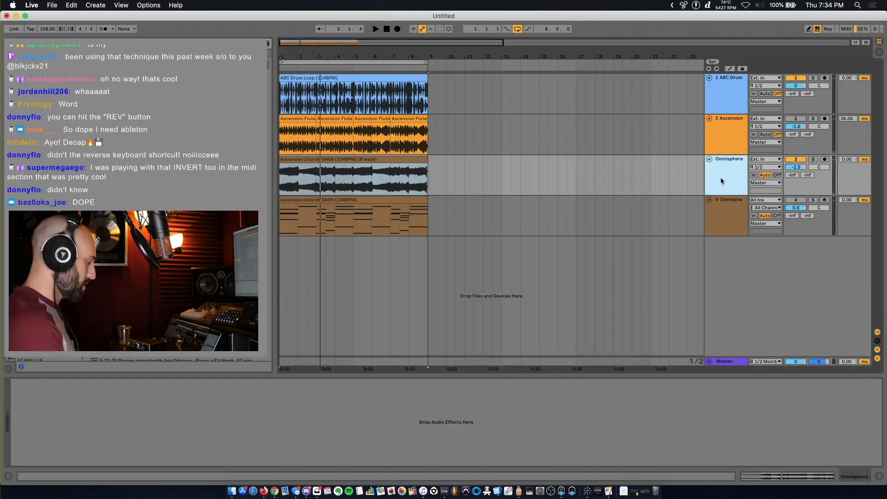
pyautogui.press('Return')
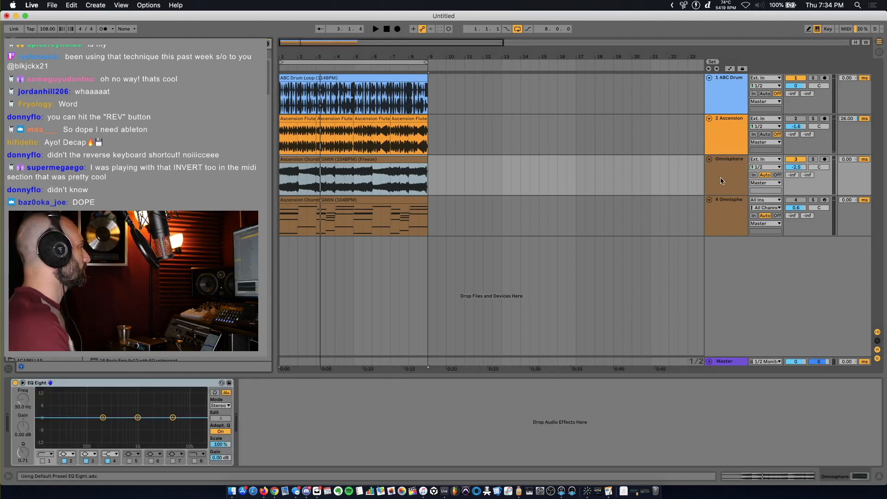
pyautogui.press('space')
pyautogui.moveTo(46, 423); pyautogui.dragTo(106, 426)
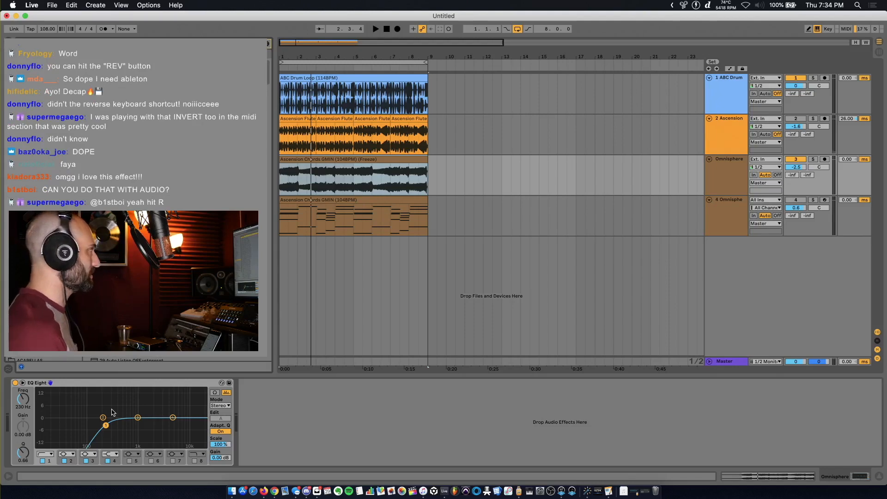
# Add Auto Pan after the EQ Eight with a 100 % amount, tempo-synced 1/16 rate and 360° phase, checking it in playback
pyautogui.moveTo(250, 430); pyautogui.dragTo(250, 384)
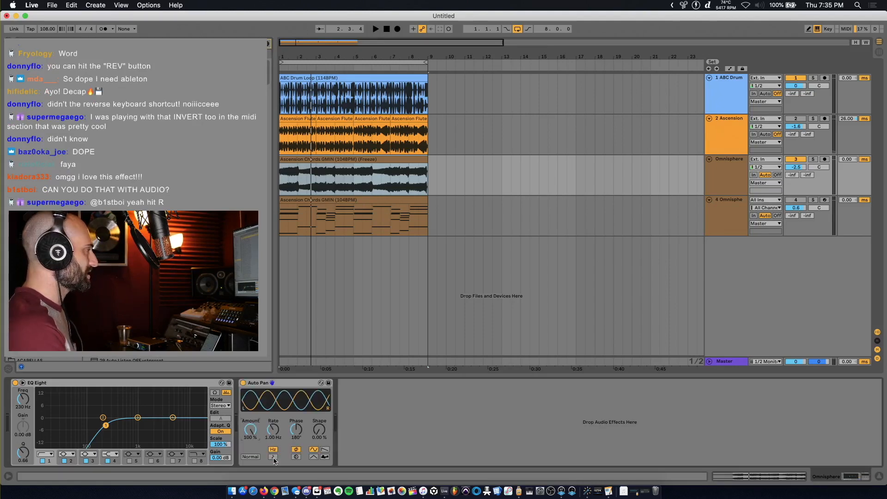
pyautogui.click(274, 458)
pyautogui.click(6, 477)
pyautogui.press('space')
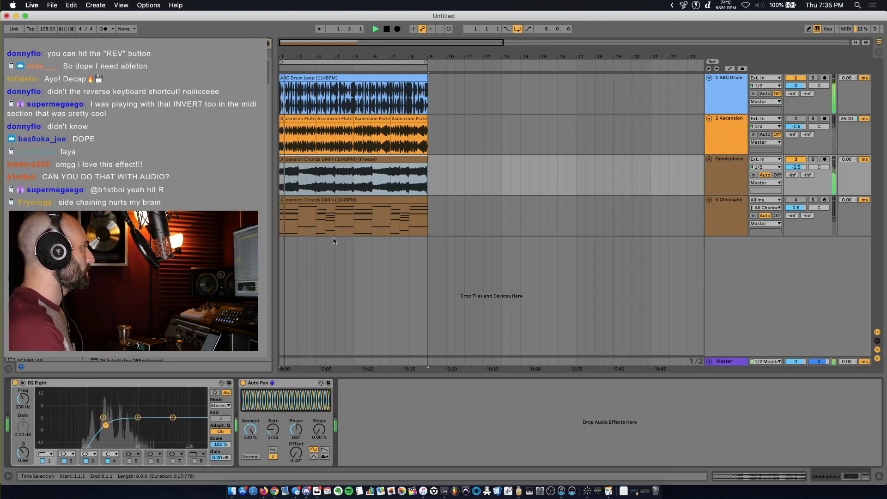
pyautogui.press('space')
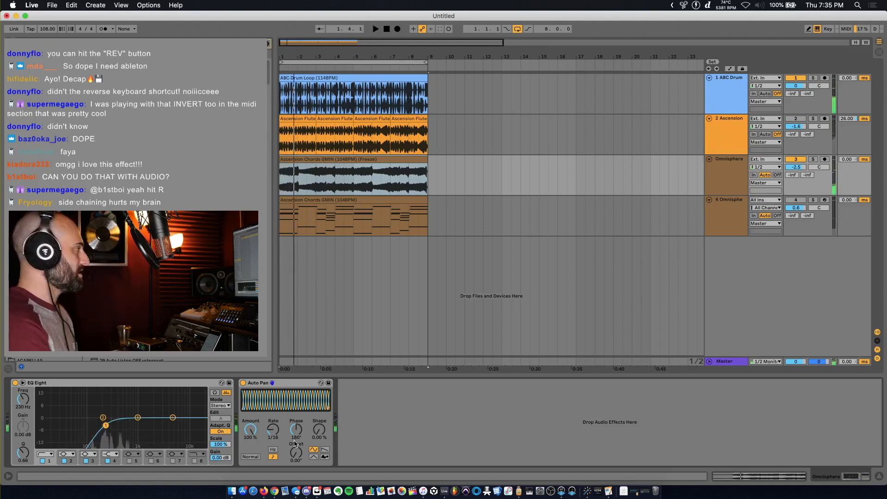
pyautogui.moveTo(296, 430); pyautogui.dragTo(297, 402)
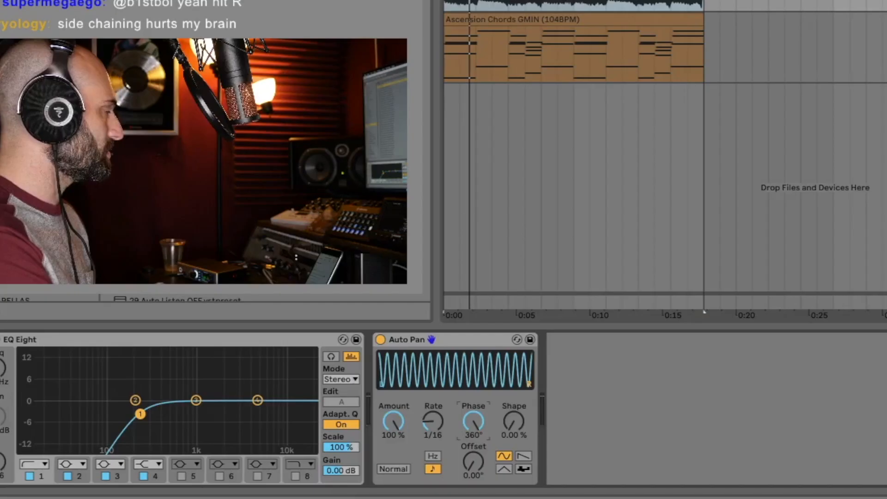
pyautogui.press('space')
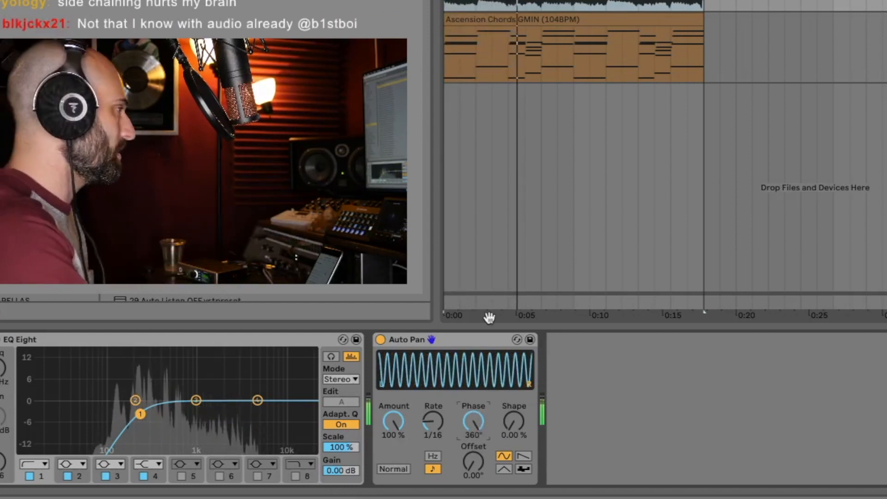
# Set the Auto Pan's rate to 1/8 and its offset to 160° while the loop plays
pyautogui.moveTo(448, 428); pyautogui.dragTo(447, 419)
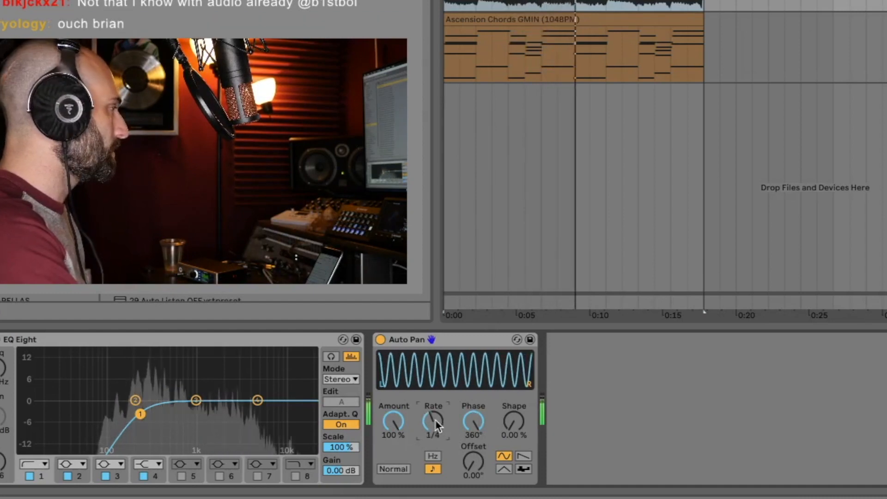
pyautogui.moveTo(433, 422); pyautogui.dragTo(434, 429)
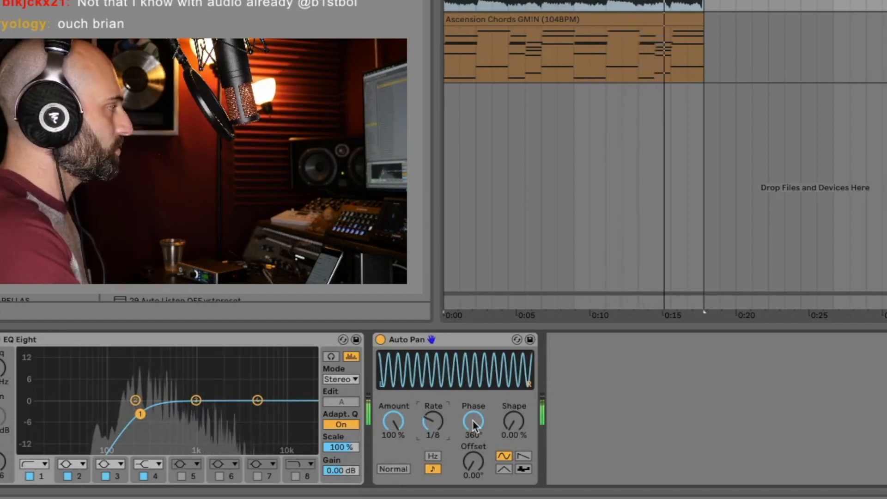
pyautogui.moveTo(471, 464); pyautogui.dragTo(471, 423)
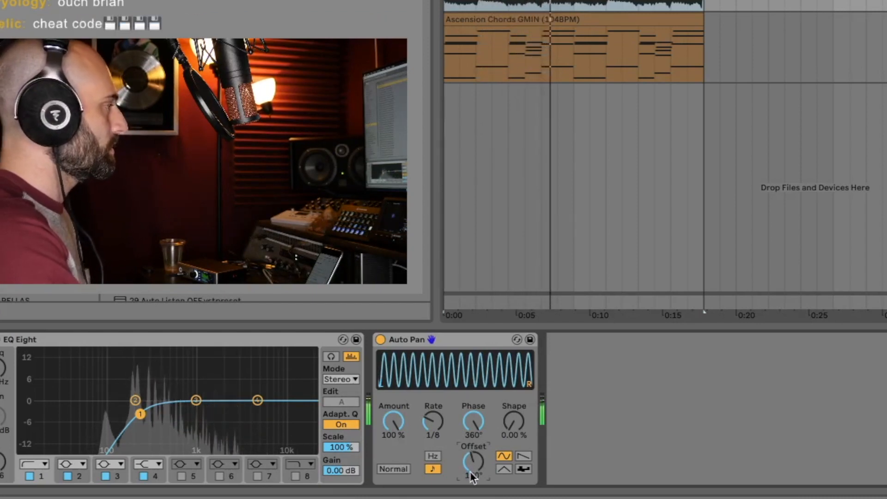
# Compare Auto Pan waveforms, choose the downward saw, and set the shape to 46 % and the offset to 274°
pyautogui.click(527, 456)
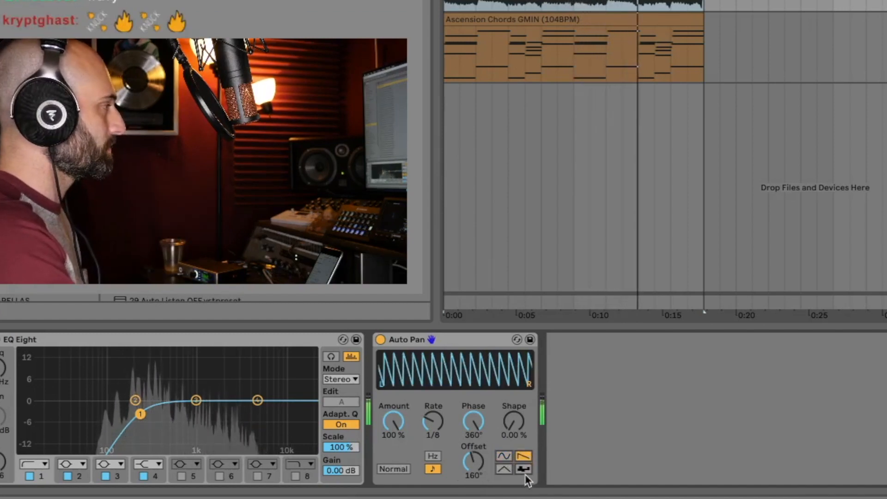
pyautogui.click(505, 470)
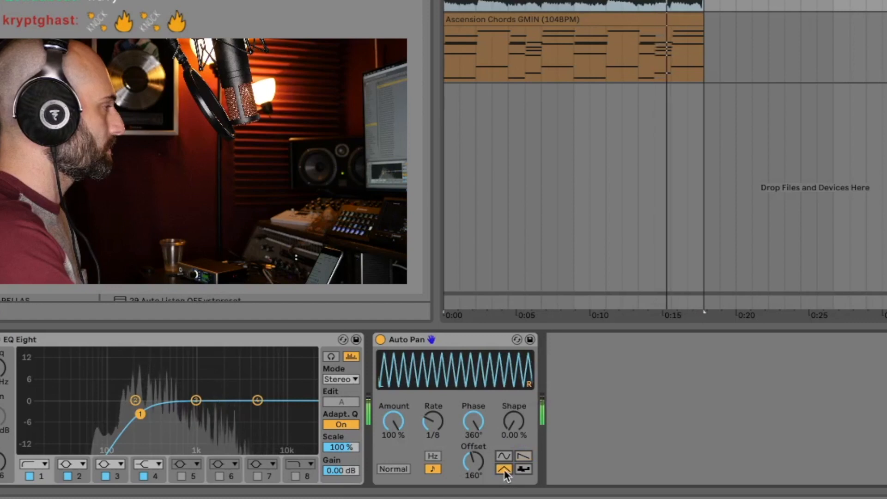
pyautogui.click(524, 454)
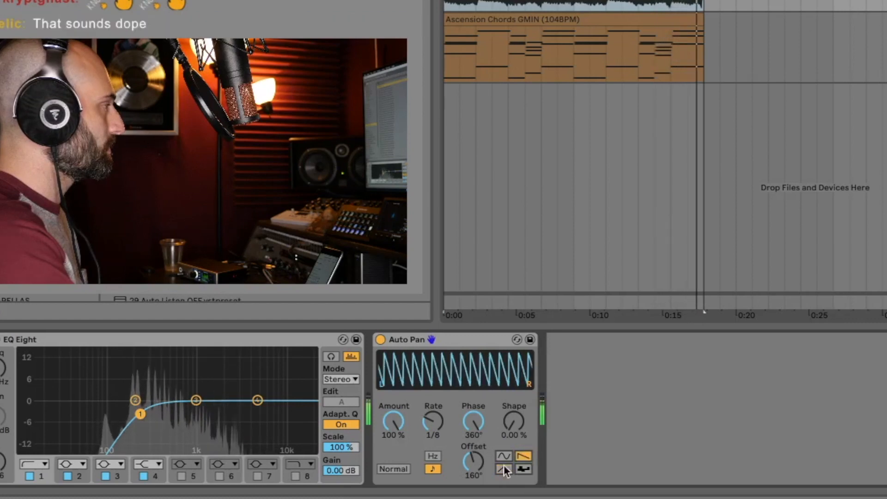
pyautogui.moveTo(474, 462); pyautogui.dragTo(474, 440)
pyautogui.moveTo(517, 403); pyautogui.dragTo(513, 428)
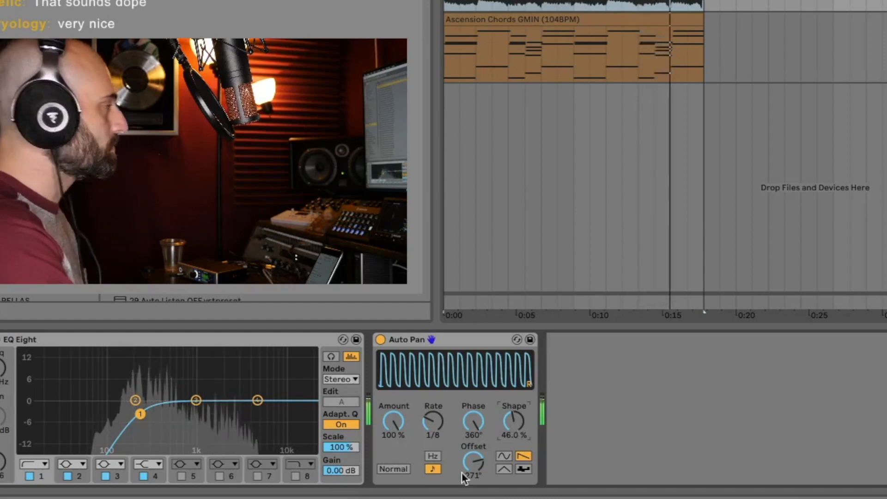
pyautogui.moveTo(469, 466); pyautogui.dragTo(468, 466)
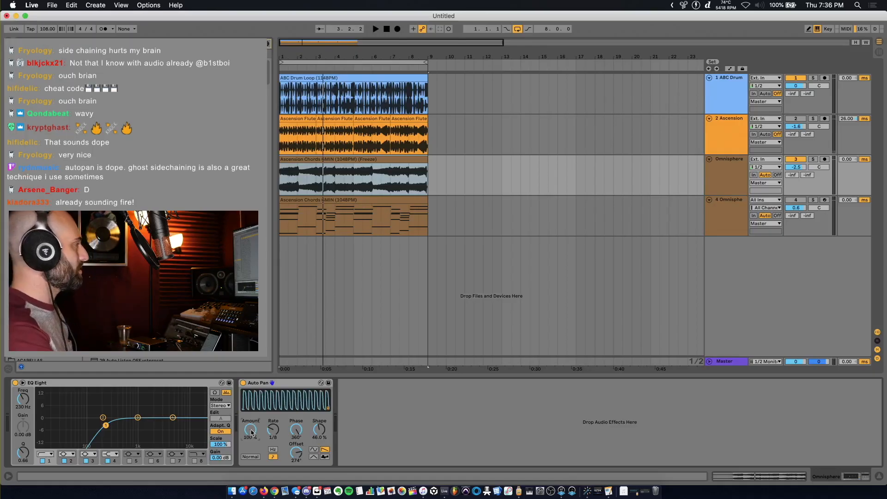
# Set the Auto Pan's amount to 71.4 % while listening to the loop
pyautogui.press('space')
pyautogui.moveTo(252, 432)
pyautogui.mouseDown()
pyautogui.moveTo(252, 440)
pyautogui.moveTo(250, 430)
pyautogui.mouseUp()
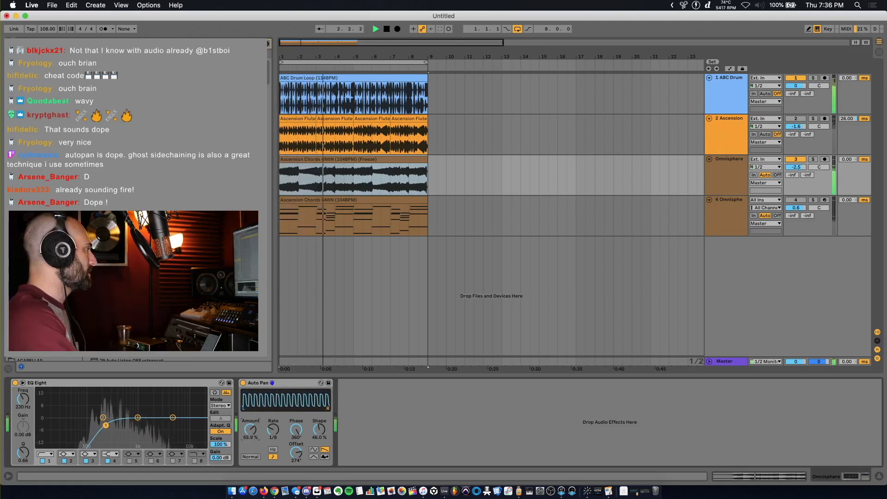
pyautogui.moveTo(251, 430); pyautogui.dragTo(250, 428)
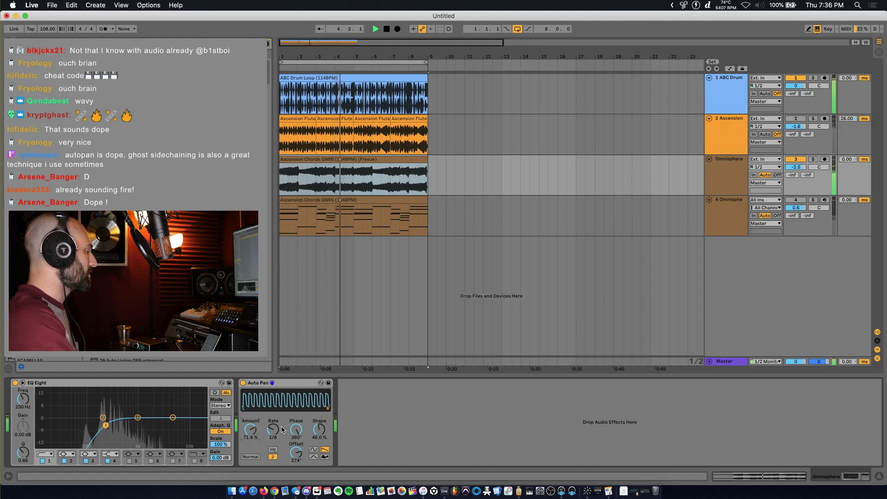
pyautogui.press('space')
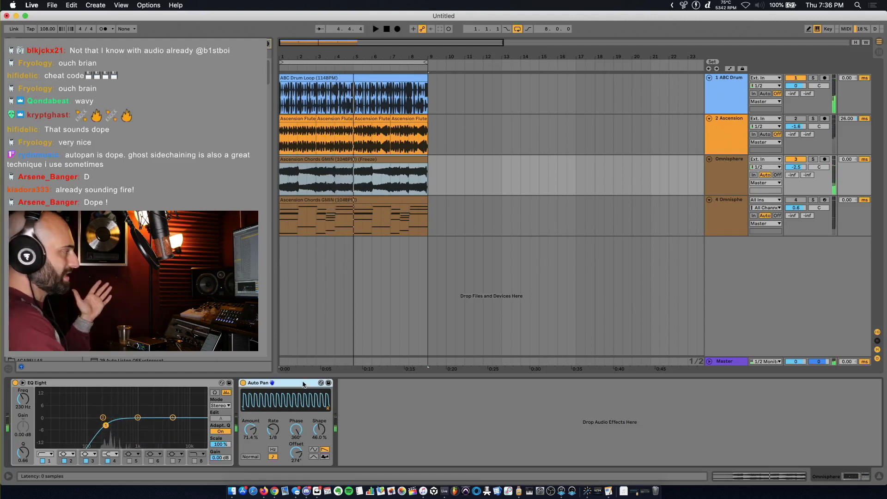
# Replace Auto Pan with the Kickstart plug-in on the third track, and shift its 1/4 ducking curve earlier during playback at 100 % mix
pyautogui.press('Delete')
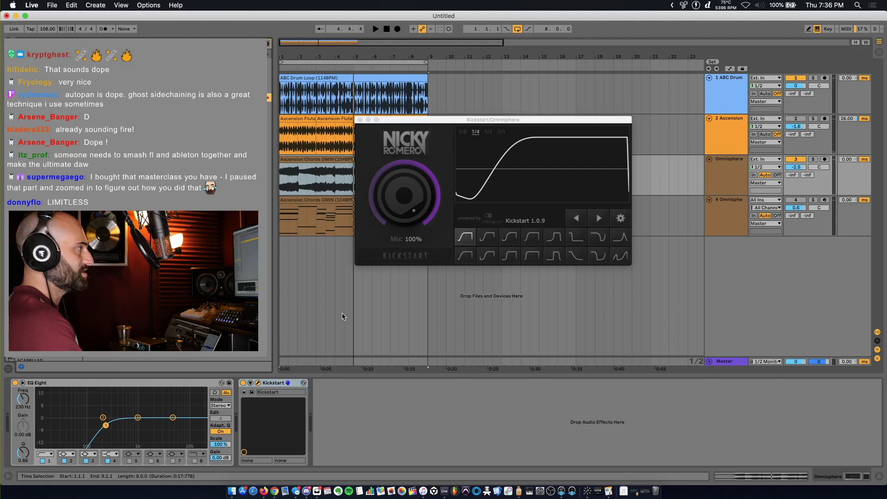
pyautogui.press('space')
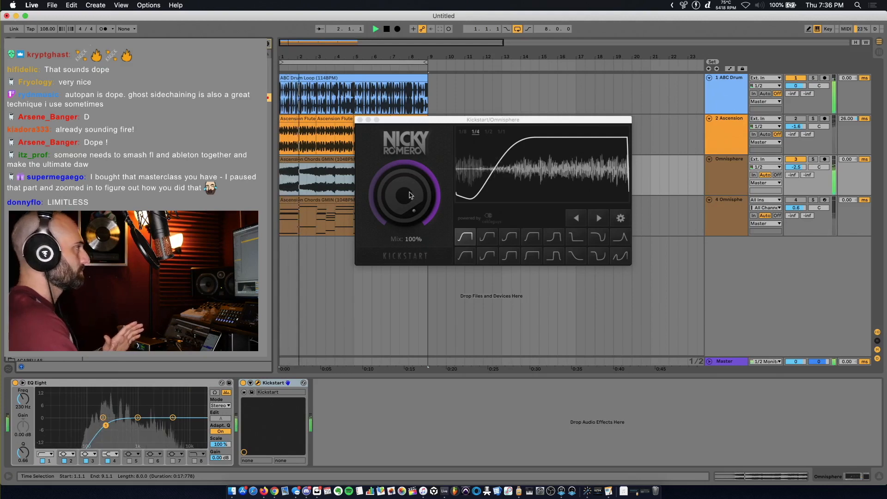
pyautogui.moveTo(410, 195)
pyautogui.mouseDown()
pyautogui.moveTo(410, 215)
pyautogui.moveTo(411, 194)
pyautogui.mouseUp()
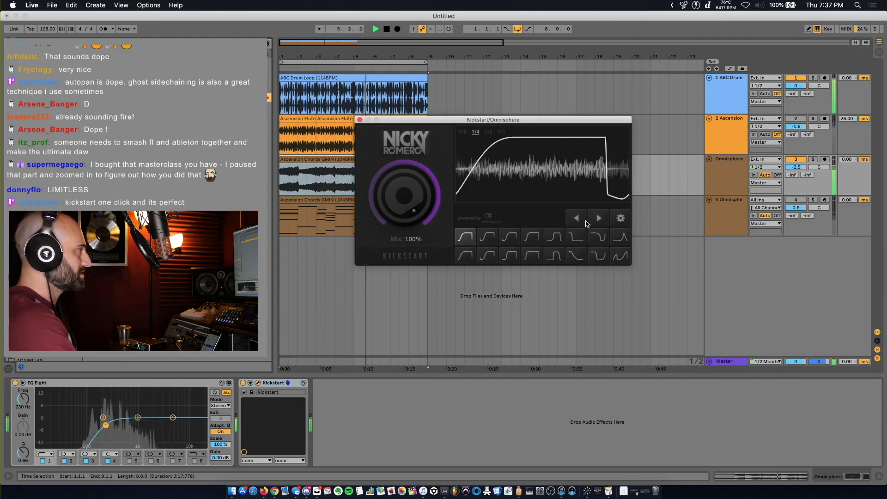
# Audition different Kickstart ducking curves during playback, ending on the smoothly falling curve
pyautogui.click(532, 236)
pyautogui.click(554, 256)
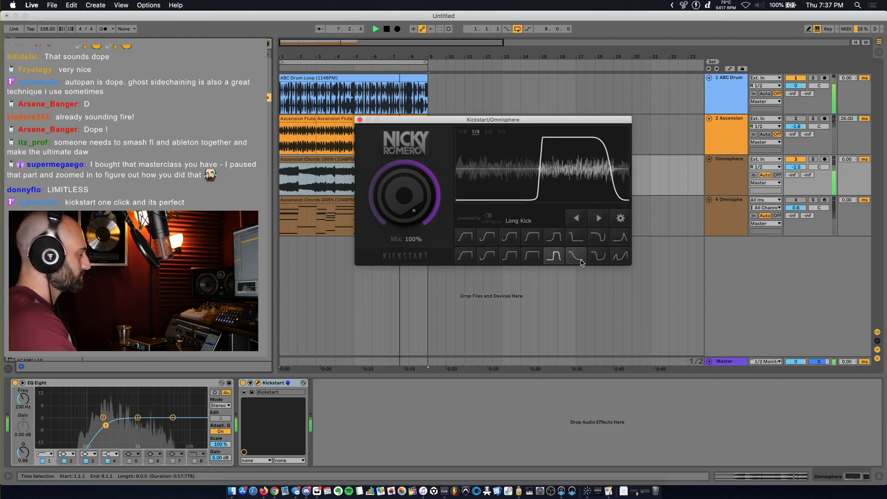
pyautogui.click(582, 263)
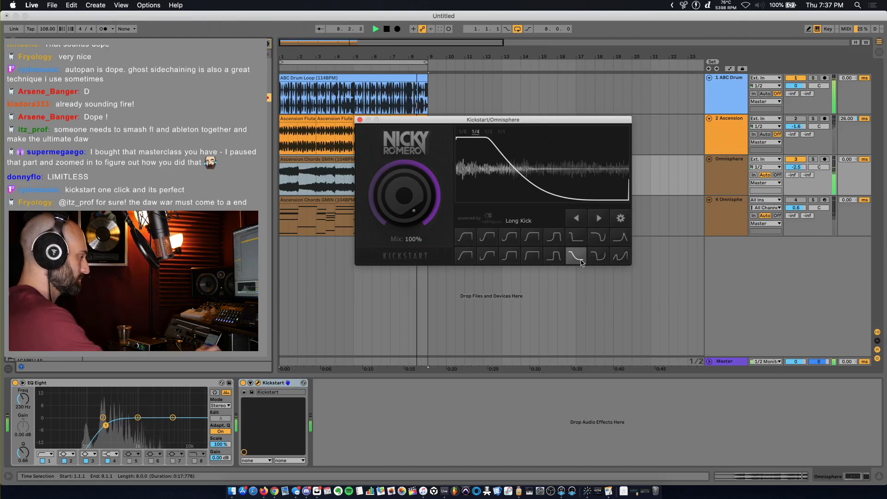